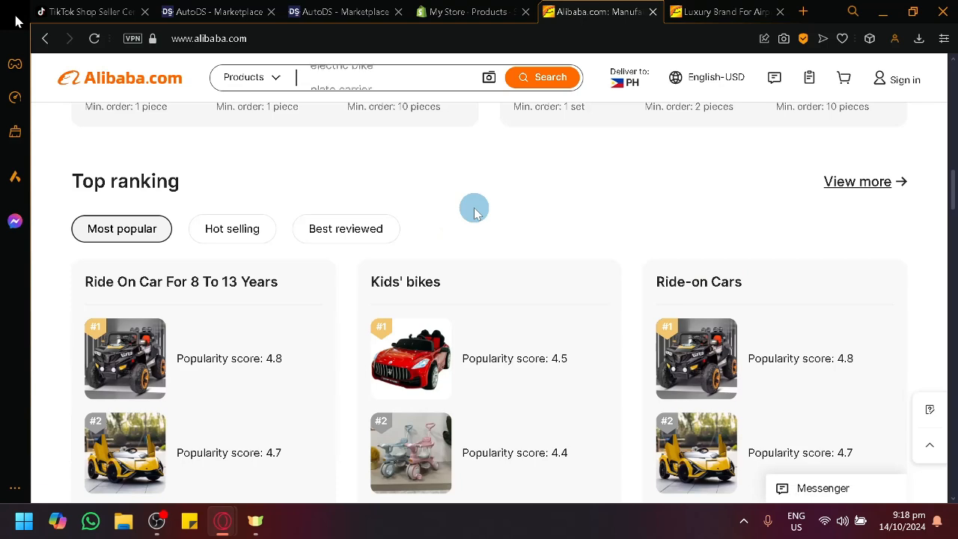
# - Browse the top rankings, new arrivals and product listings on the Alibaba homepage
pyautogui.scroll(-8, 475, 212)
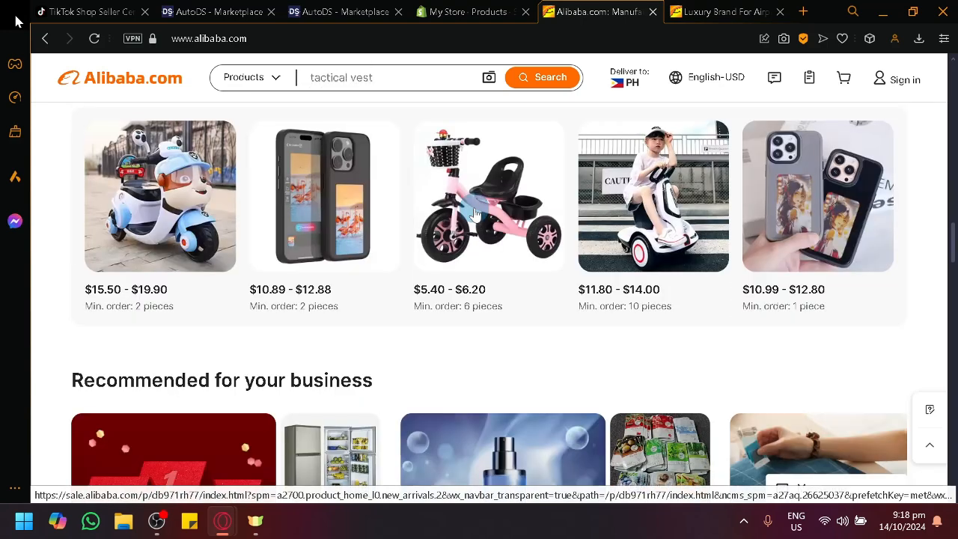
pyautogui.scroll(-5, 483, 195)
pyautogui.scroll(-7, 492, 182)
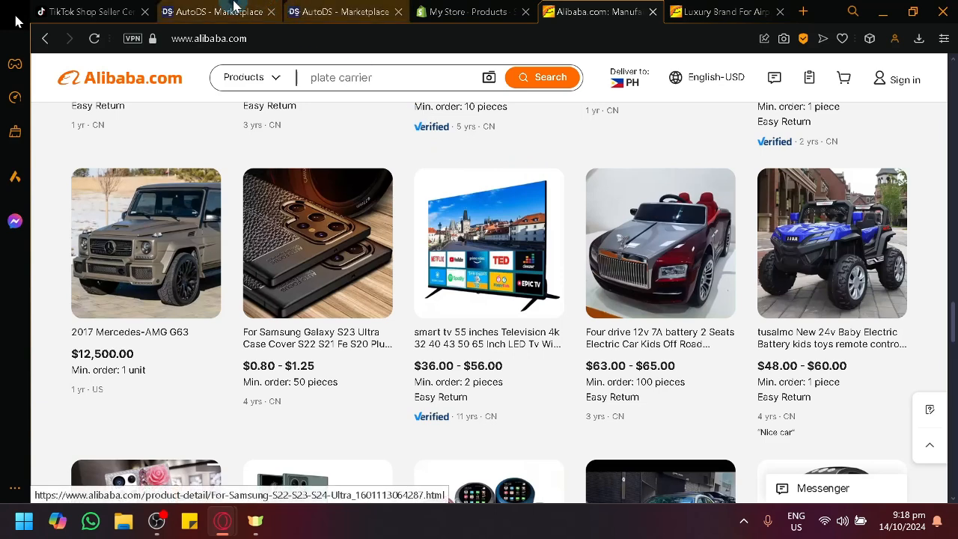
pyautogui.click(229, 12)
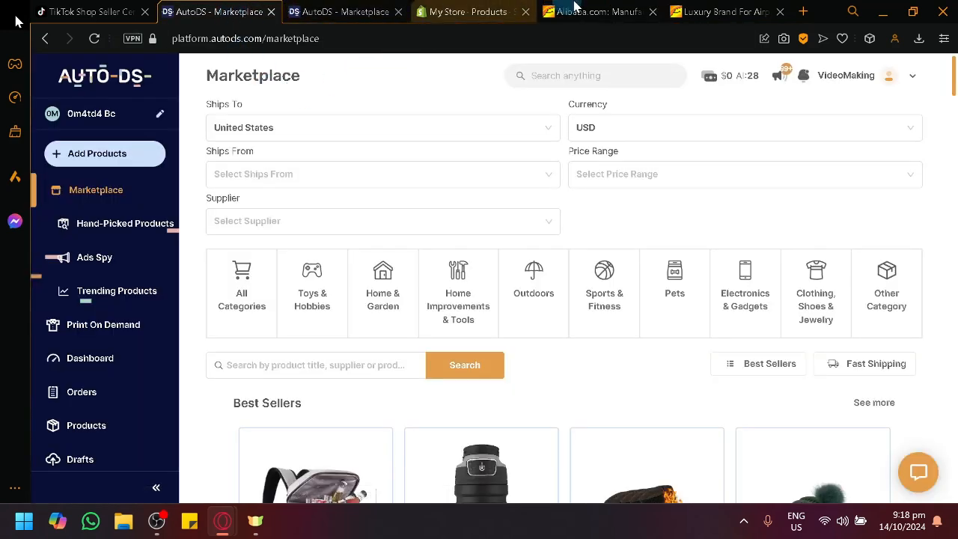
pyautogui.click(622, 8)
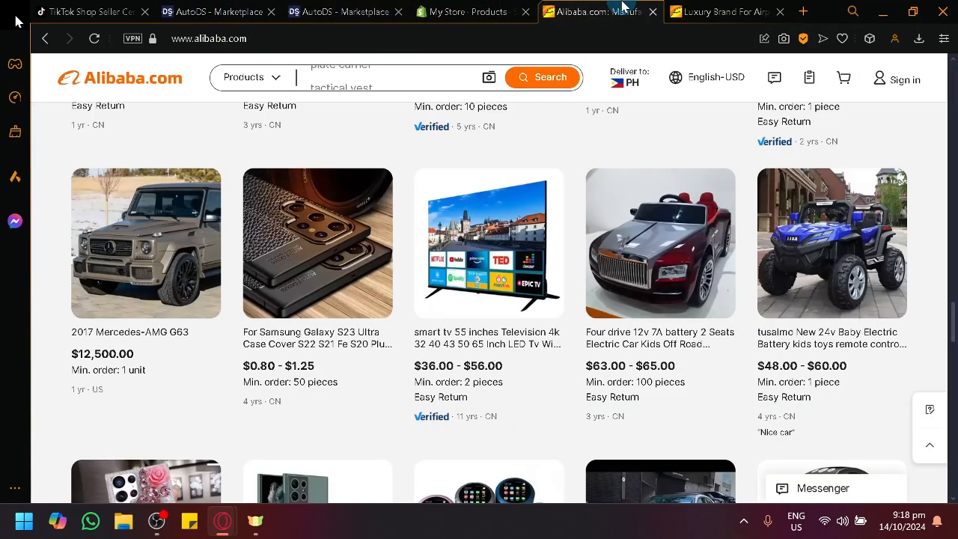
# - Switch to the AutoDS Marketplace and look over its filters, categories, Best Sellers and New Arrivals
pyautogui.click(215, 9)
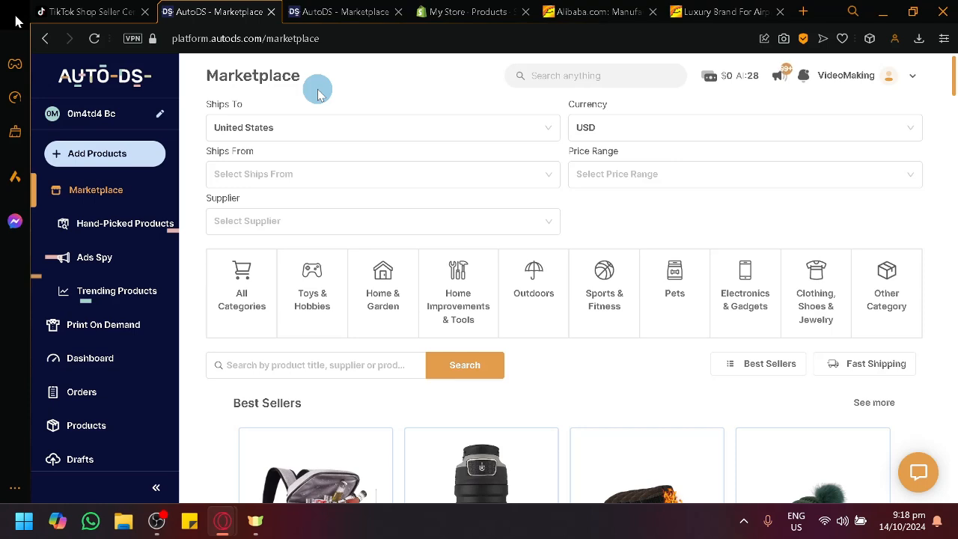
pyautogui.scroll(-4, 401, 209)
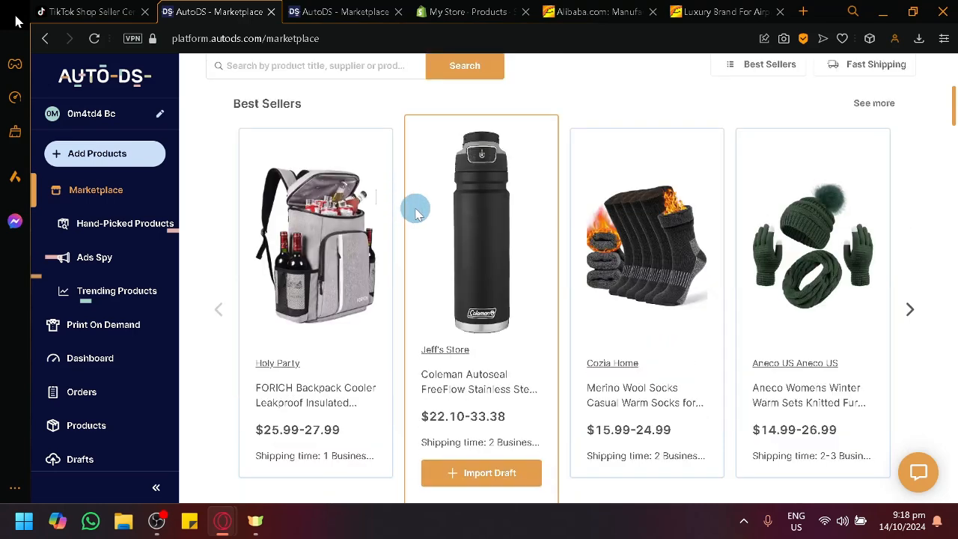
pyautogui.scroll(-2, 416, 213)
pyautogui.scroll(-7, 419, 221)
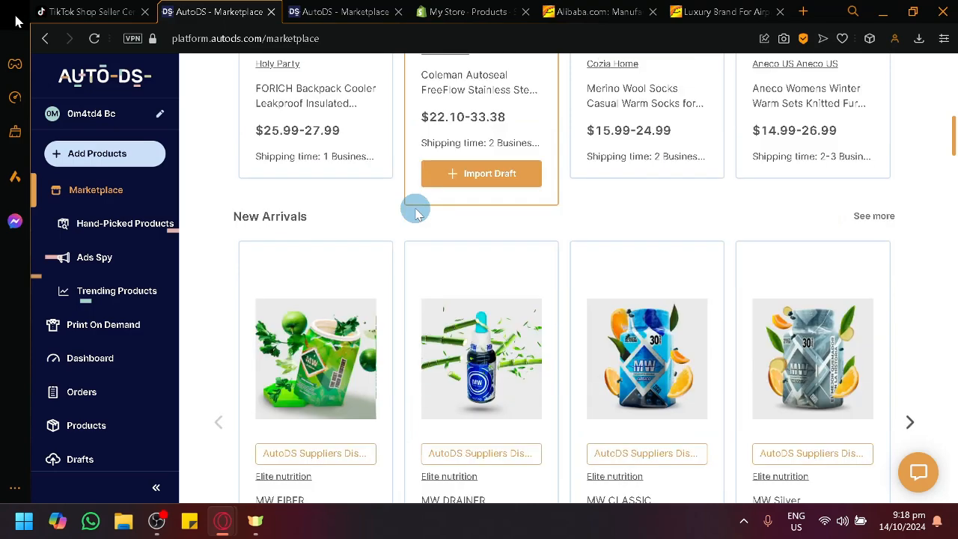
pyautogui.scroll(6, 421, 217)
pyautogui.scroll(4, 449, 179)
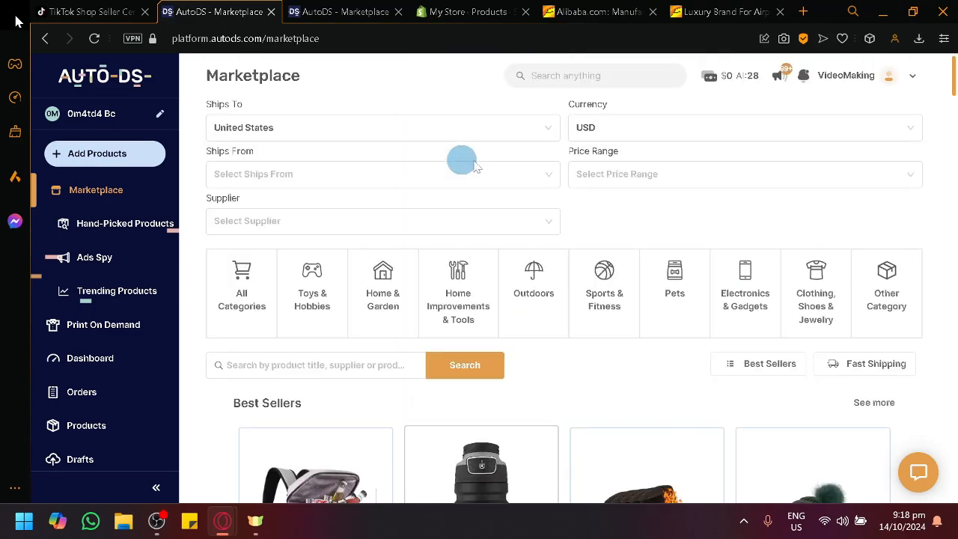
pyautogui.scroll(-2, 621, 232)
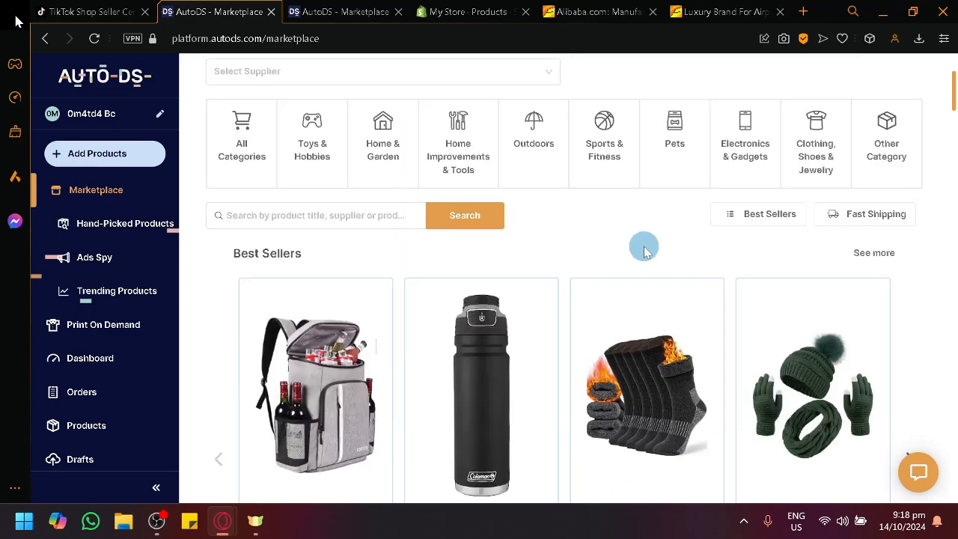
# - Open the full Best Sellers list in the AutoDS Marketplace and browse its products
pyautogui.click(857, 257)
pyautogui.scroll(-1, 736, 292)
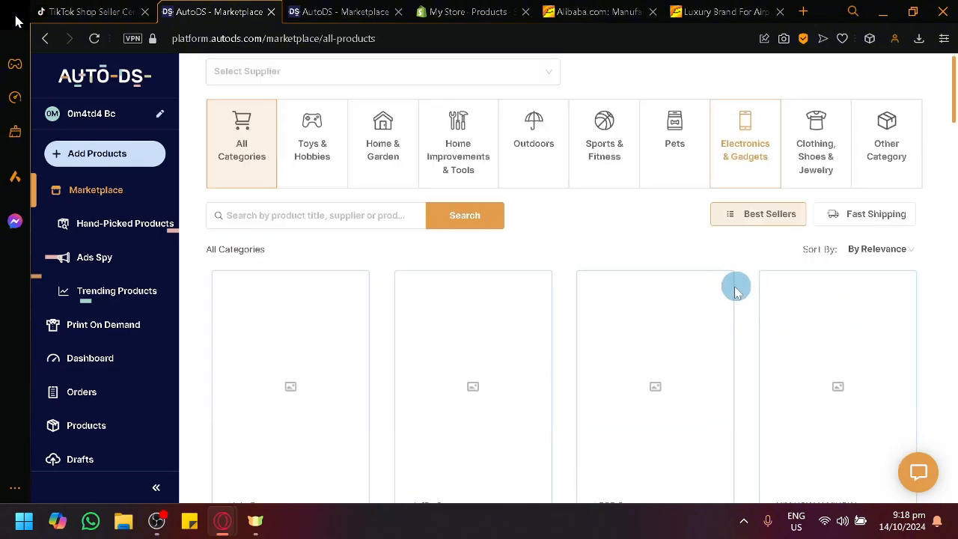
pyautogui.scroll(-2, 715, 293)
pyautogui.scroll(-6, 715, 296)
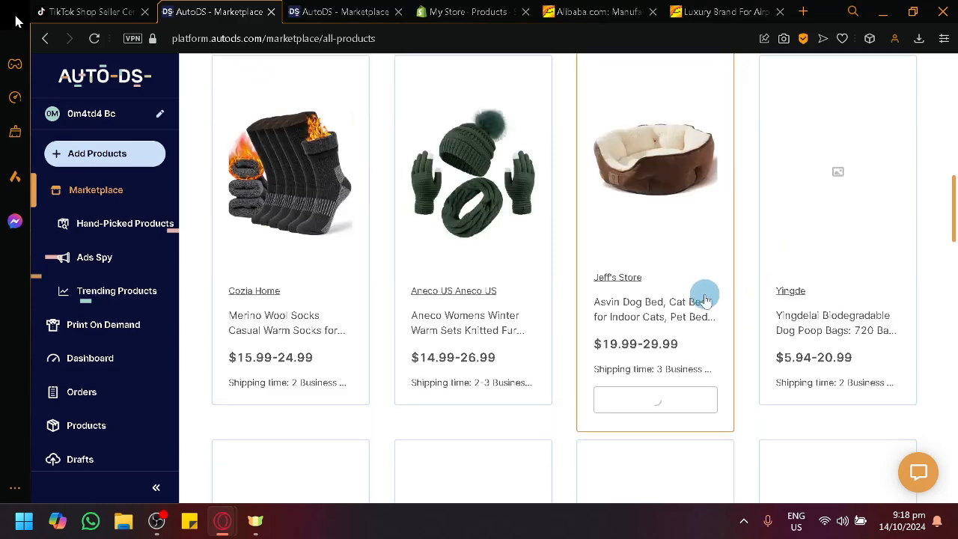
pyautogui.scroll(-4, 569, 315)
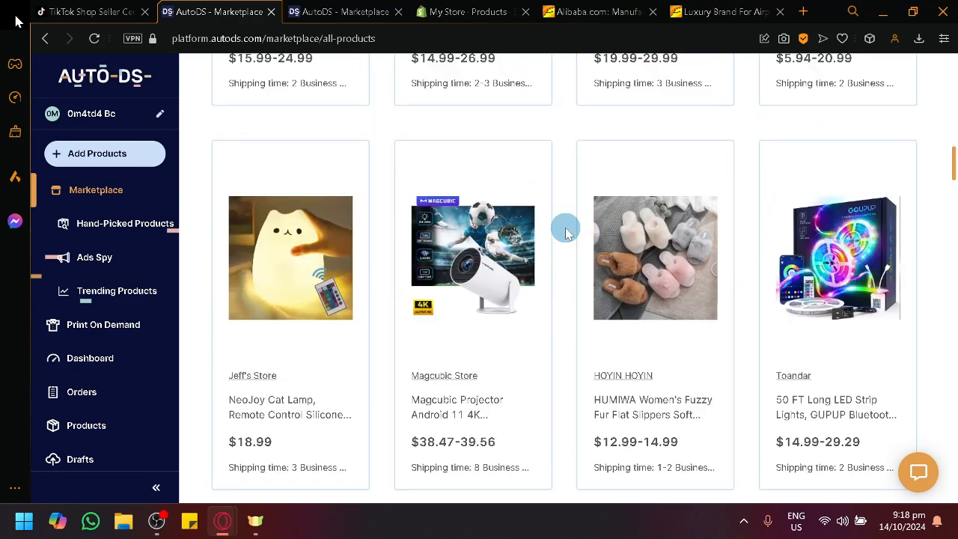
pyautogui.scroll(-6, 566, 233)
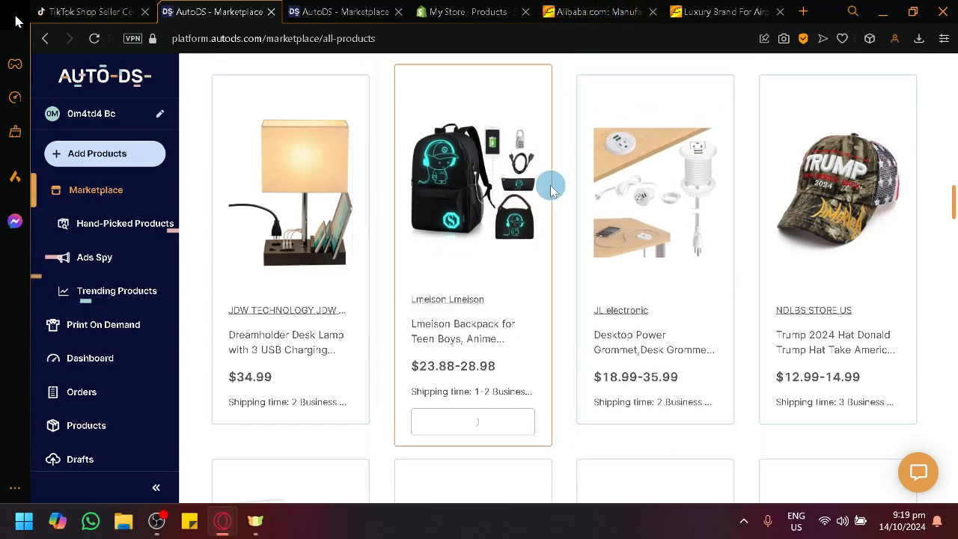
pyautogui.scroll(4, 574, 182)
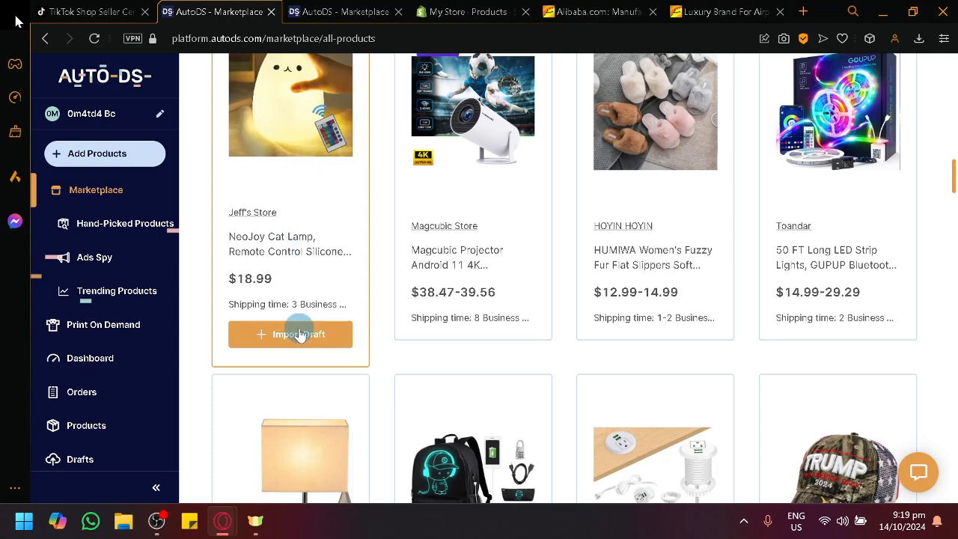
# - Open the NeoJoy Cat Lamp product page, review its details and import the product as a draft
pyautogui.click(304, 173)
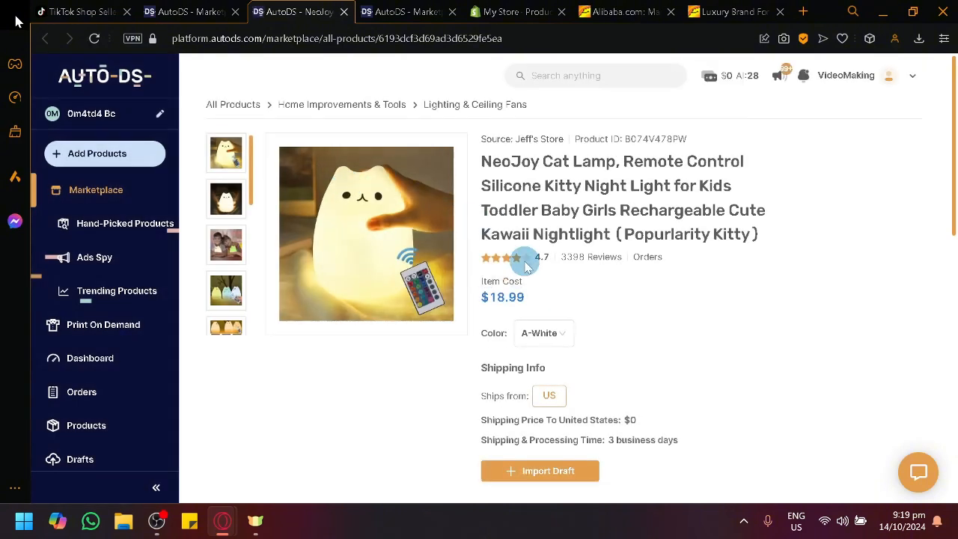
pyautogui.scroll(-8, 526, 265)
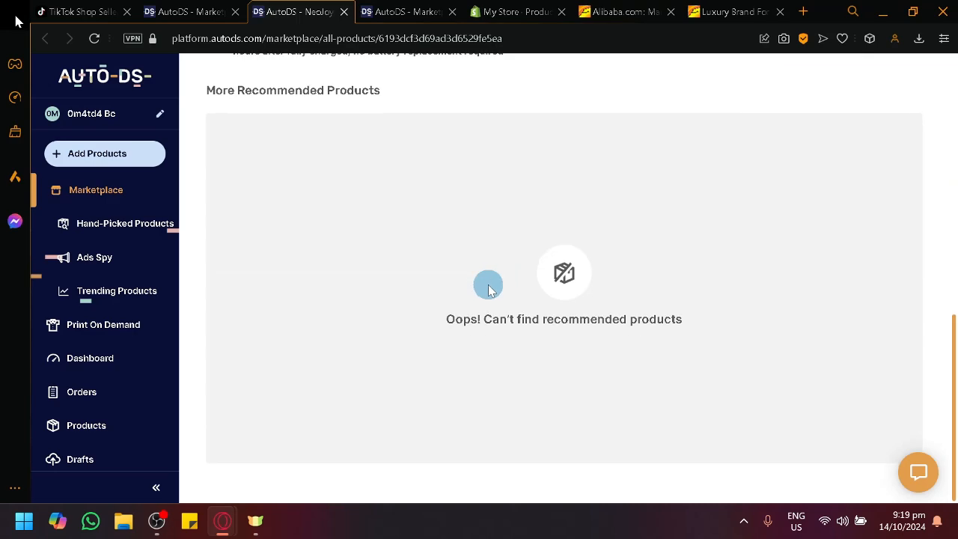
pyautogui.scroll(6, 488, 291)
pyautogui.scroll(2, 483, 287)
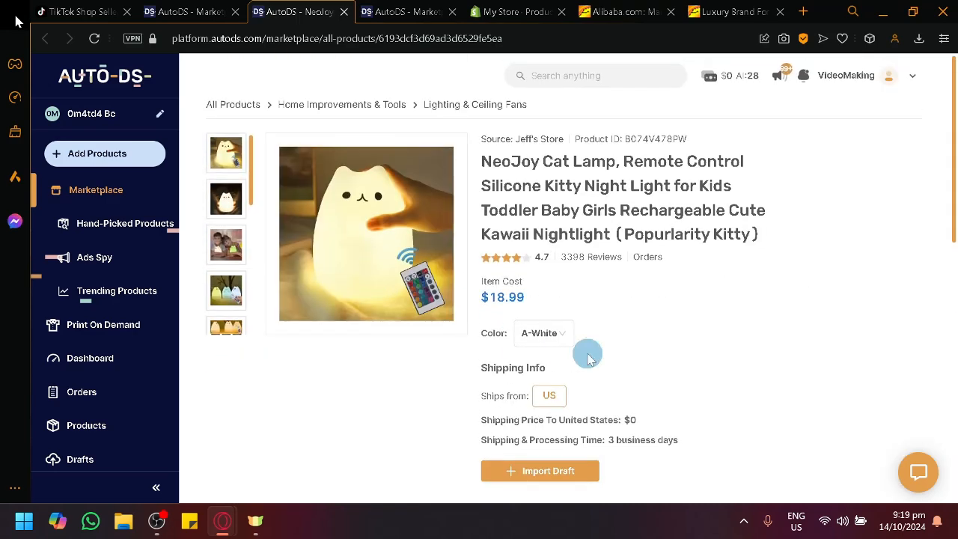
pyautogui.scroll(-2, 588, 358)
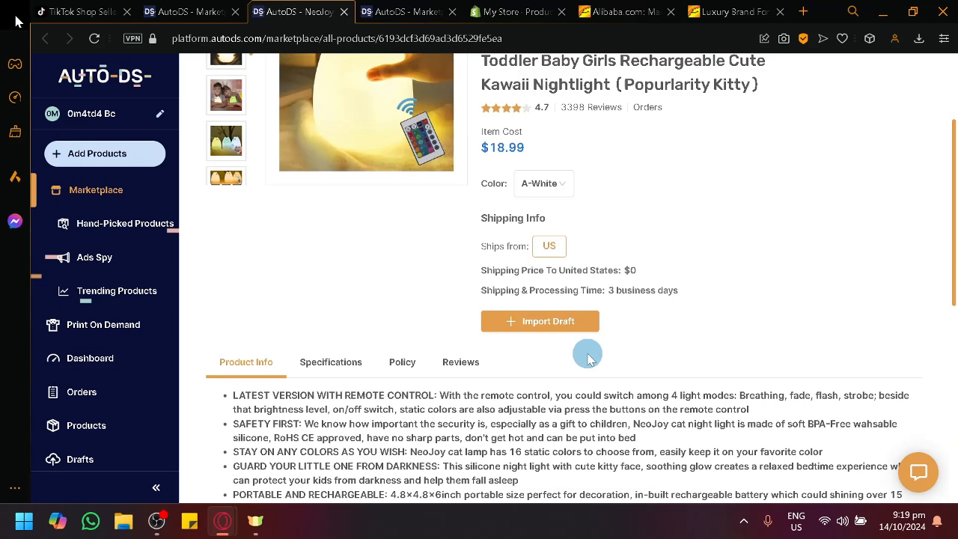
pyautogui.click(532, 323)
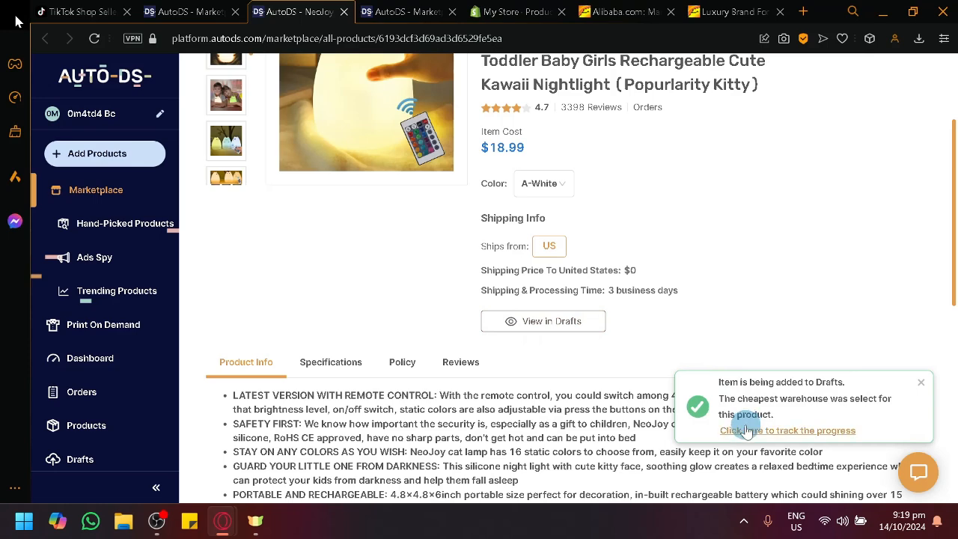
# - Open the AutoDS drafts and examine the supplier of the imported cat lamp and water bottle
pyautogui.click(768, 382)
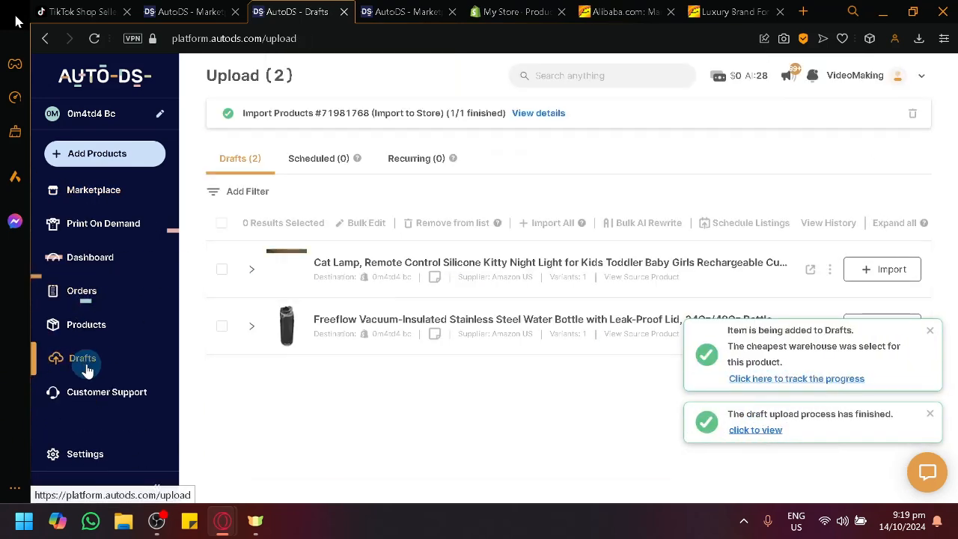
pyautogui.scroll(5, 519, 328)
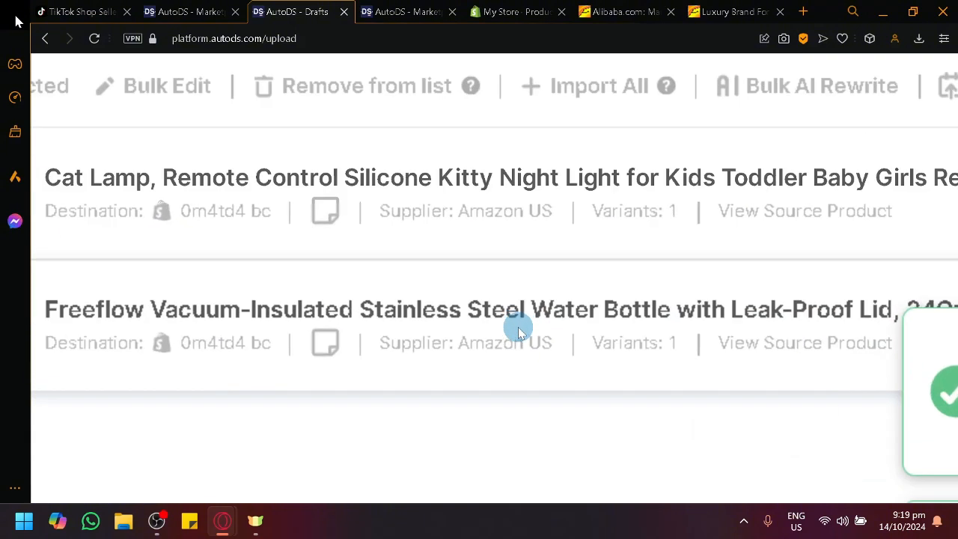
pyautogui.scroll(2, 519, 329)
pyautogui.scroll(1, 490, 229)
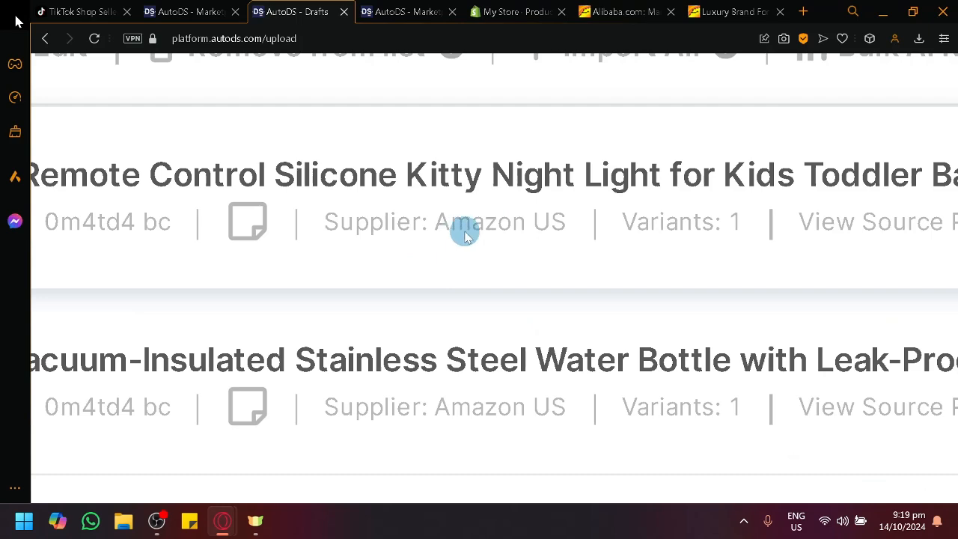
pyautogui.scroll(-7, 488, 237)
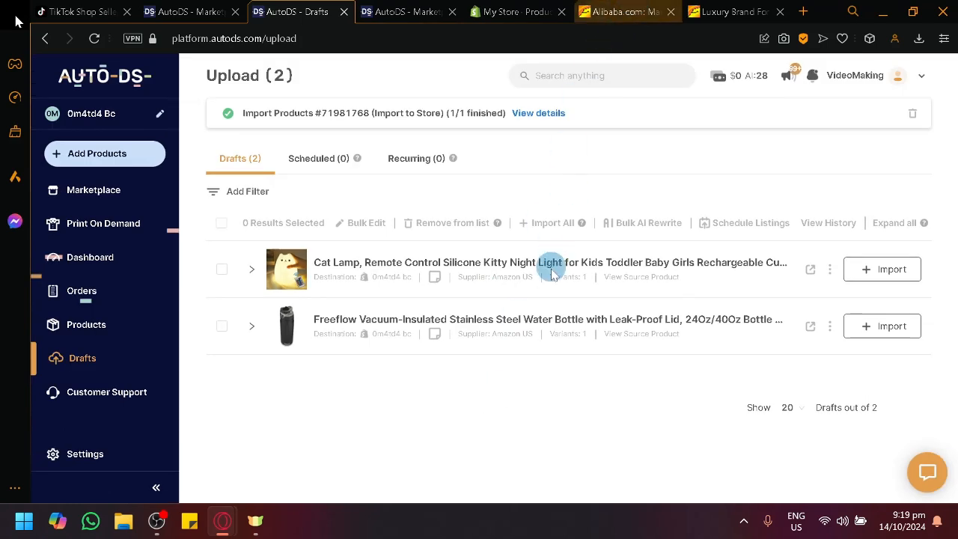
# - Return to the AutoDS Marketplace and look through the Best Sellers and New Arrivals sections
pyautogui.click(103, 198)
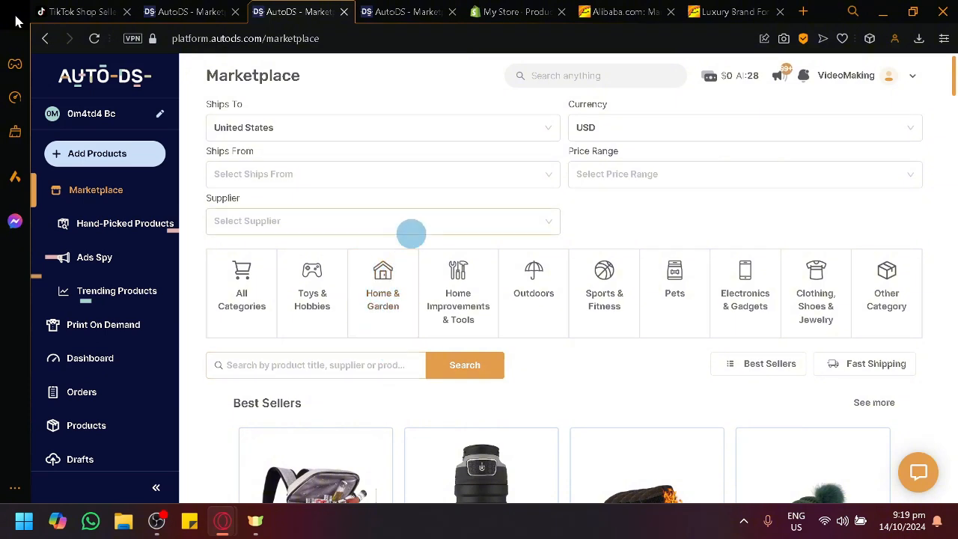
pyautogui.scroll(-10, 479, 255)
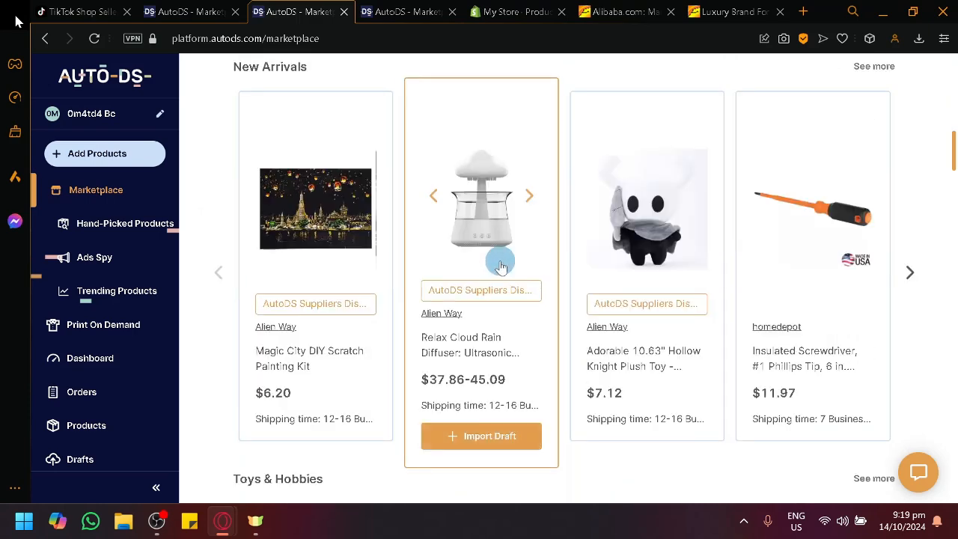
pyautogui.scroll(5, 500, 268)
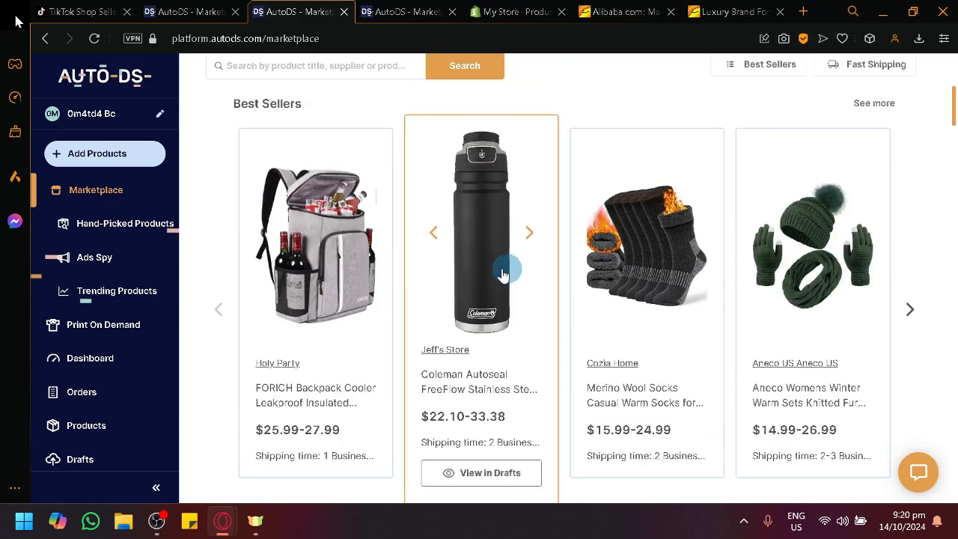
pyautogui.scroll(2, 682, 345)
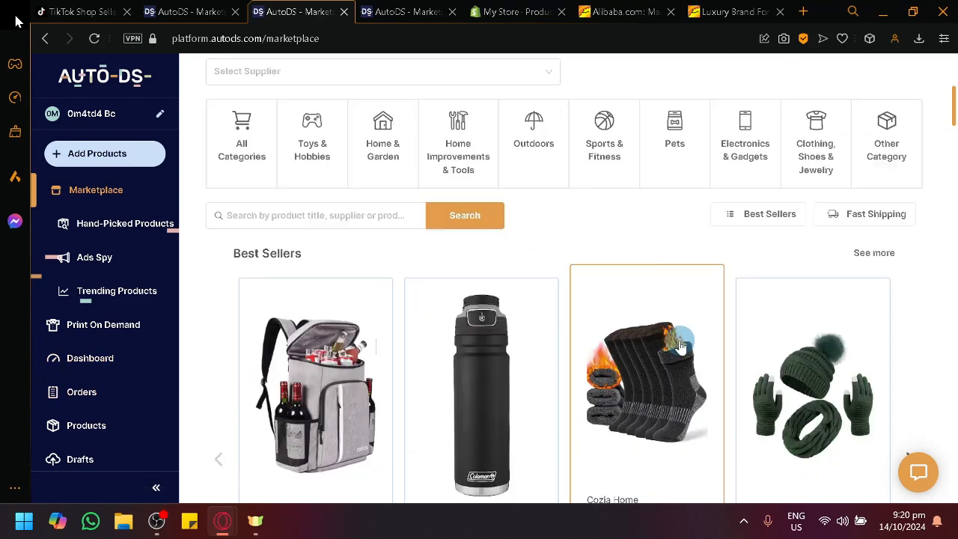
pyautogui.scroll(2, 681, 345)
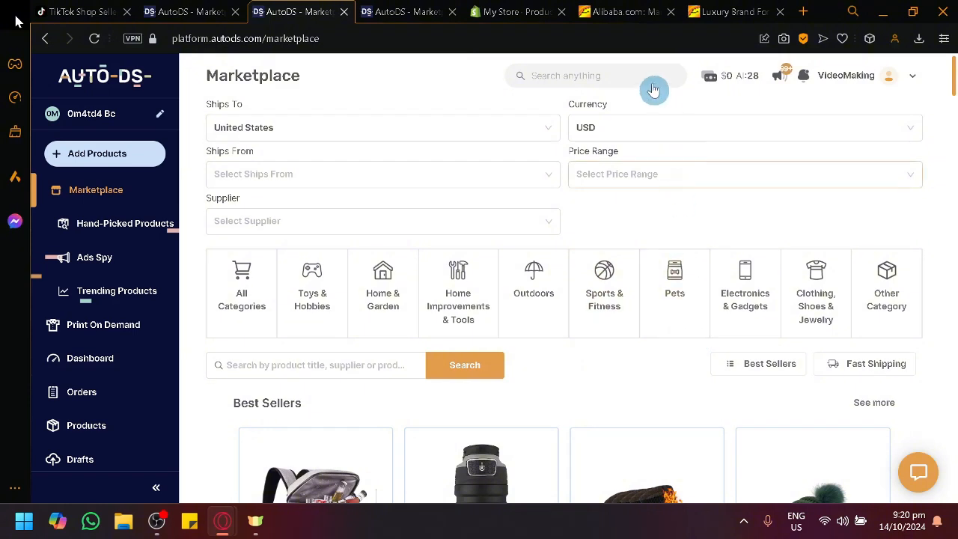
# - Close the Luxury Brand product page and browse the product listings on the Alibaba homepage
pyautogui.click(778, 12)
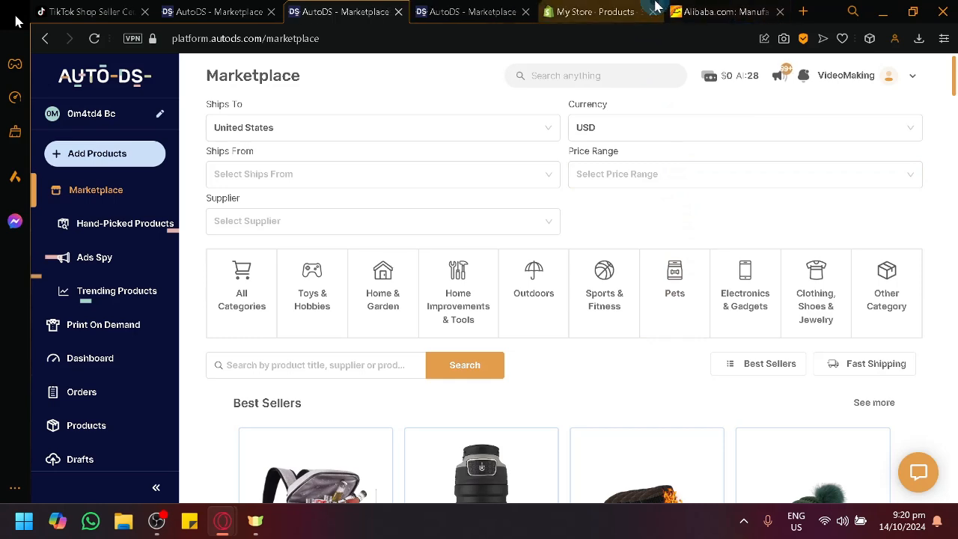
pyautogui.scroll(-2, 576, 216)
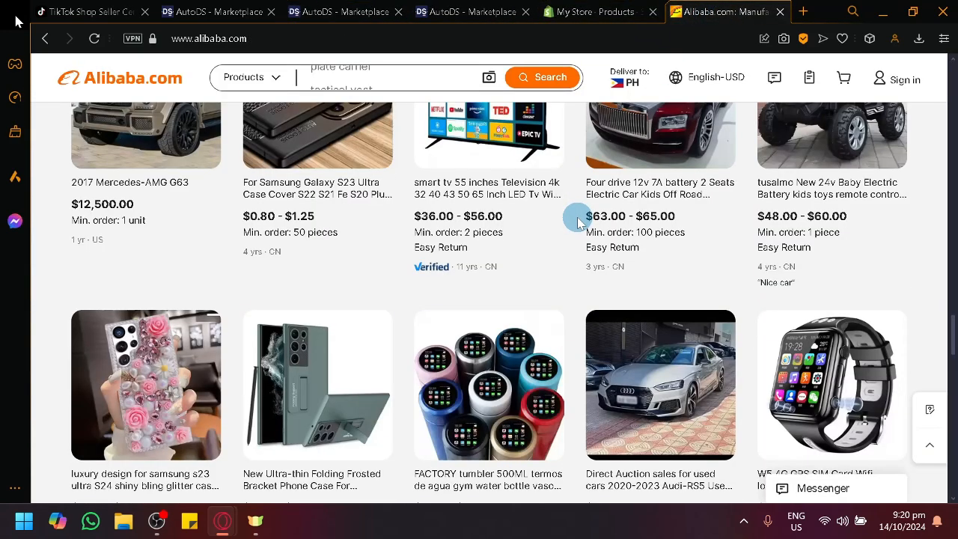
pyautogui.scroll(-3, 579, 220)
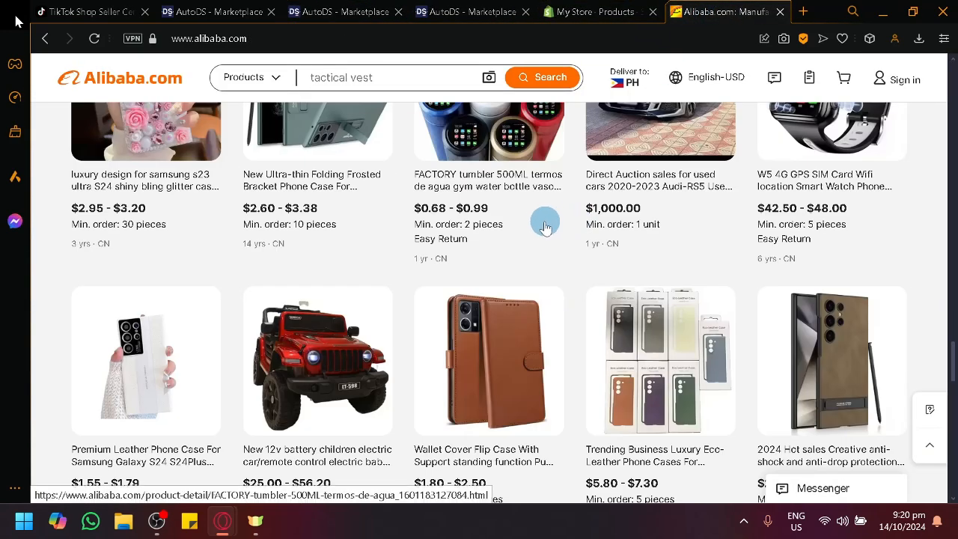
pyautogui.scroll(2, 446, 172)
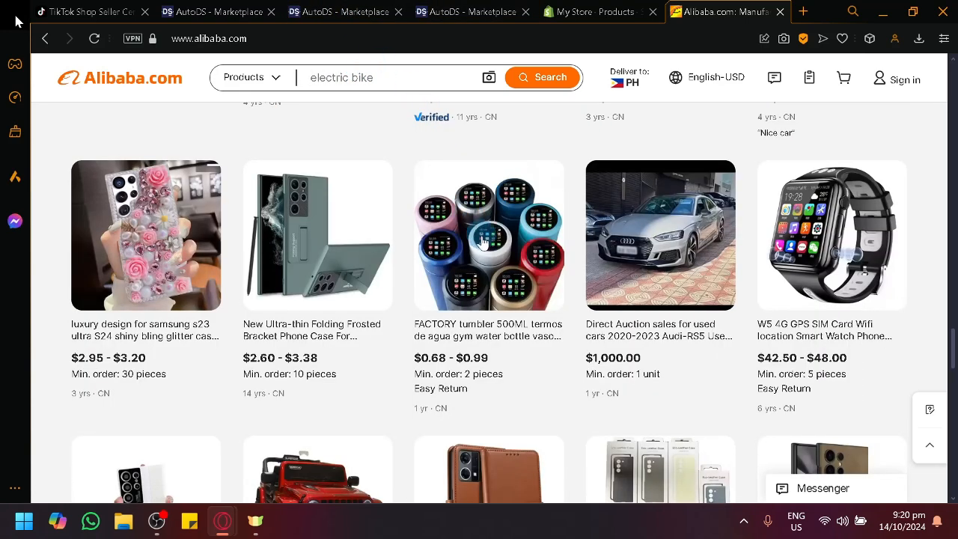
# - Open the FACTORY tumbler 500ML product on Alibaba and examine its variations, shipping and attributes
pyautogui.click(490, 329)
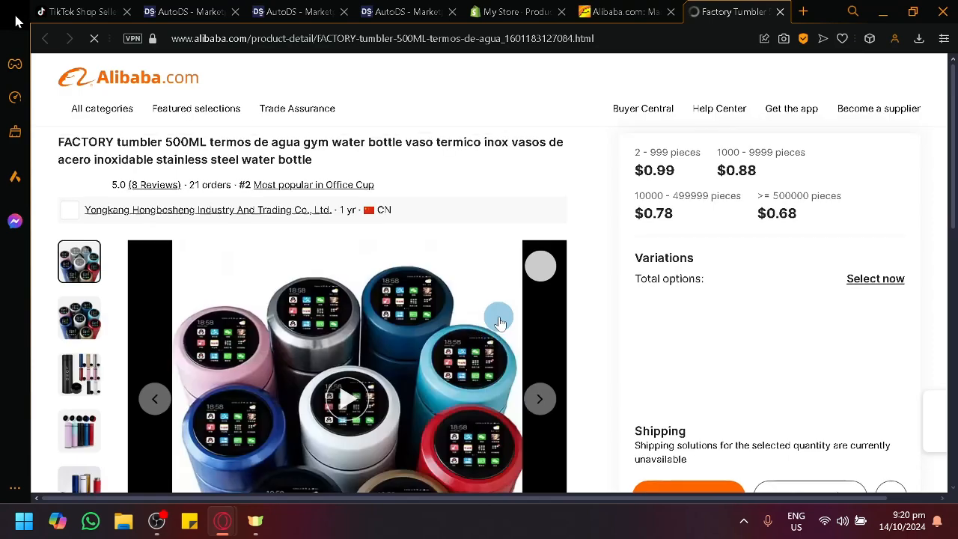
pyautogui.scroll(-2, 494, 322)
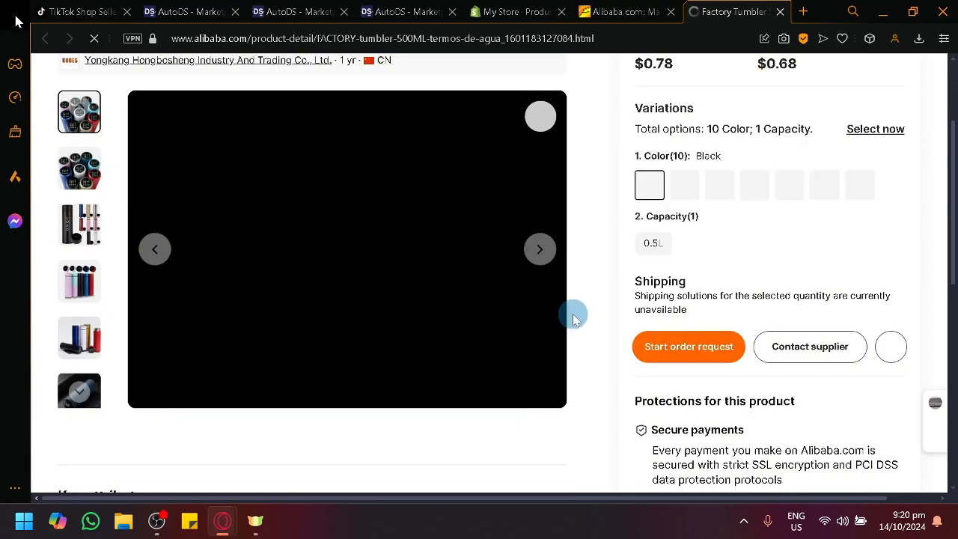
pyautogui.scroll(-5, 575, 314)
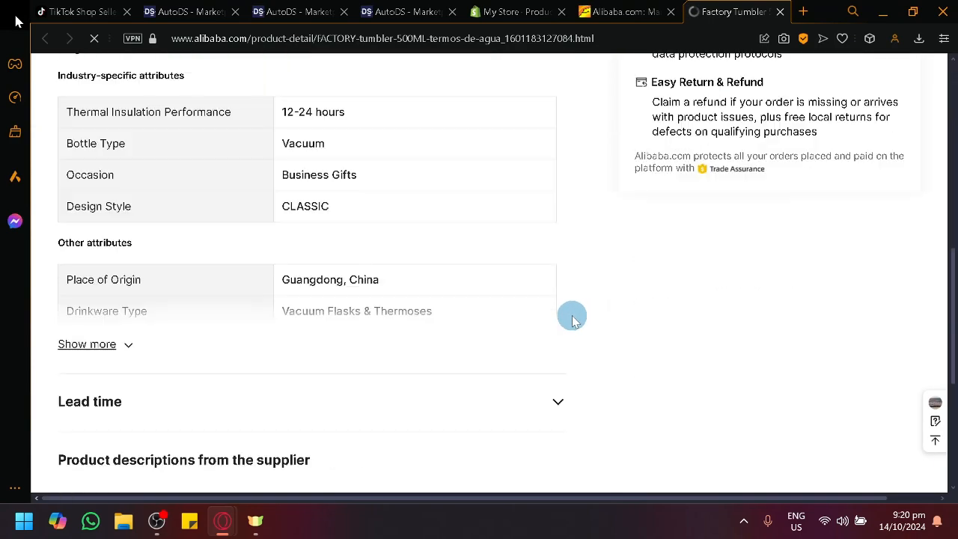
# - Copy the FACTORY tumbler's product page address on Alibaba, and return to the AutoDS Marketplace, closing the extra AutoDS page
pyautogui.scroll(7, 573, 314)
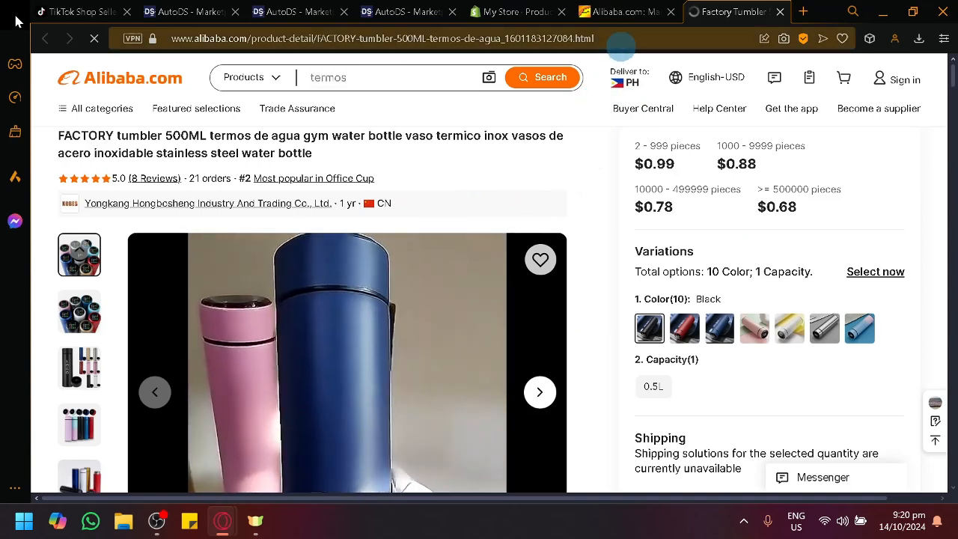
pyautogui.click(621, 39)
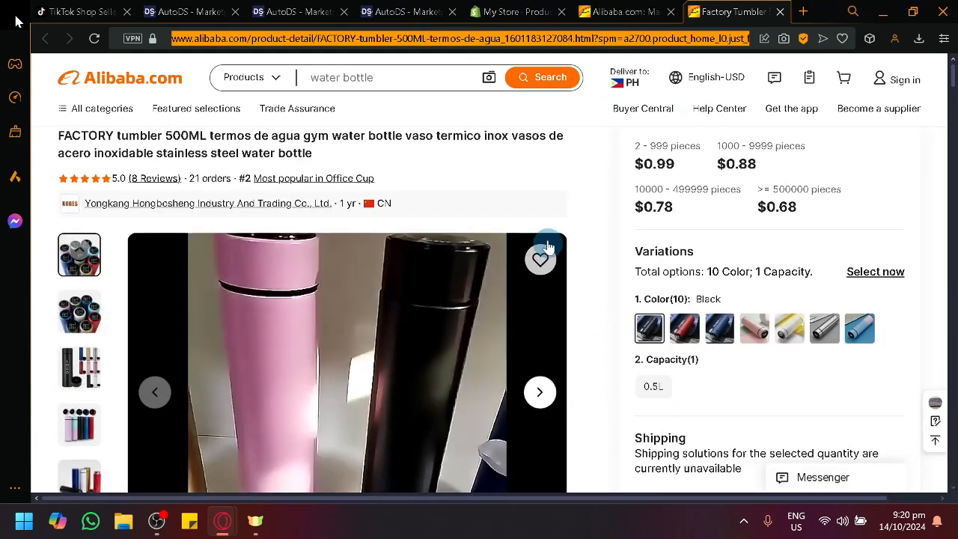
pyautogui.click(294, 11)
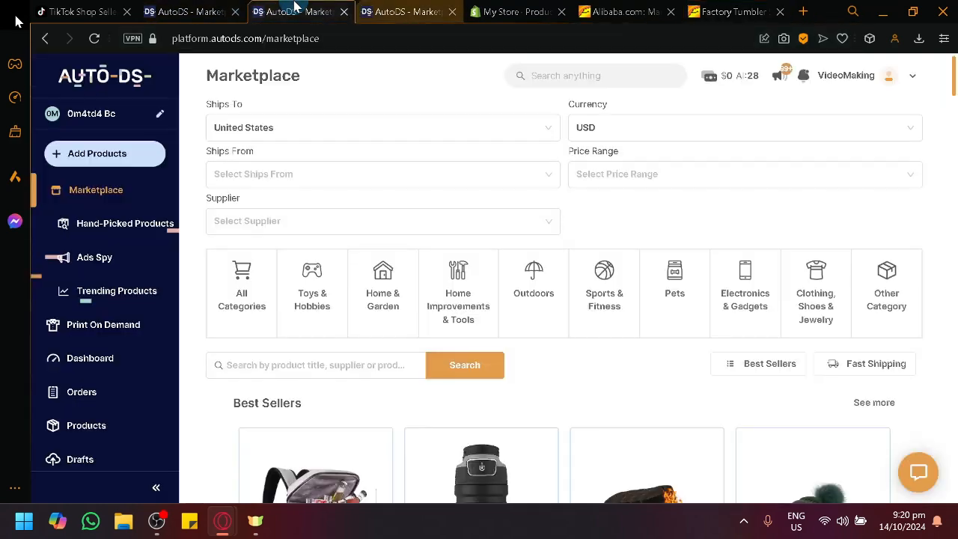
pyautogui.click(236, 15)
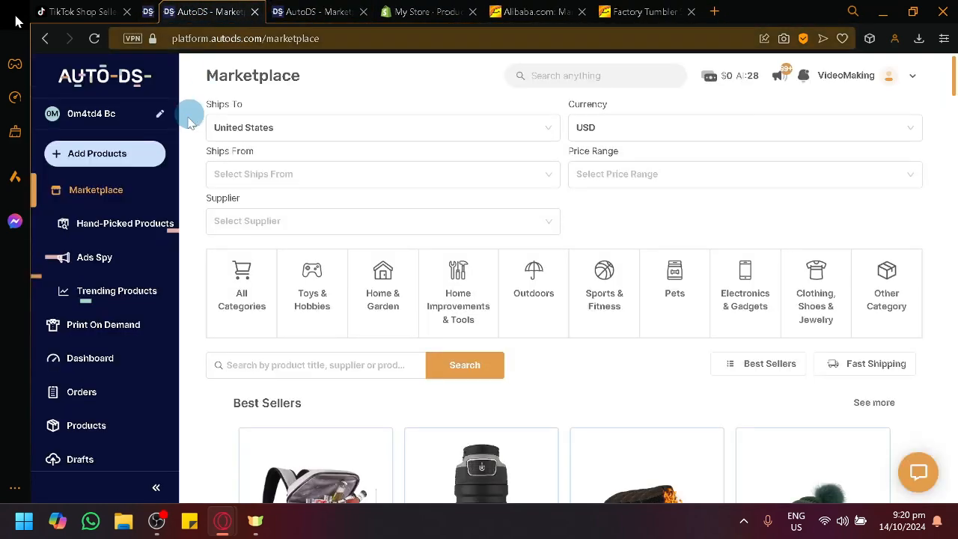
# - Review the ways to add products in AutoDS and open the Single Product import form
pyautogui.click(149, 157)
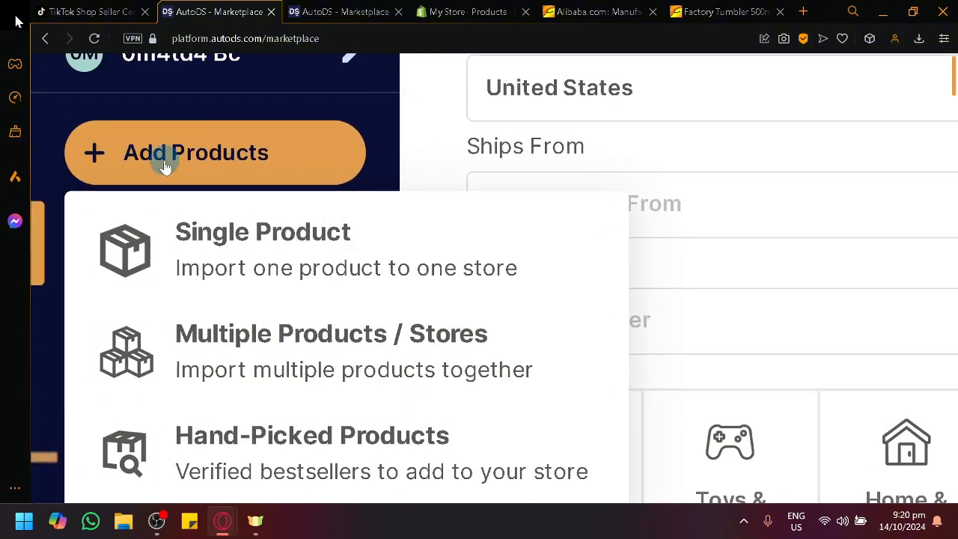
pyautogui.scroll(-2, 165, 167)
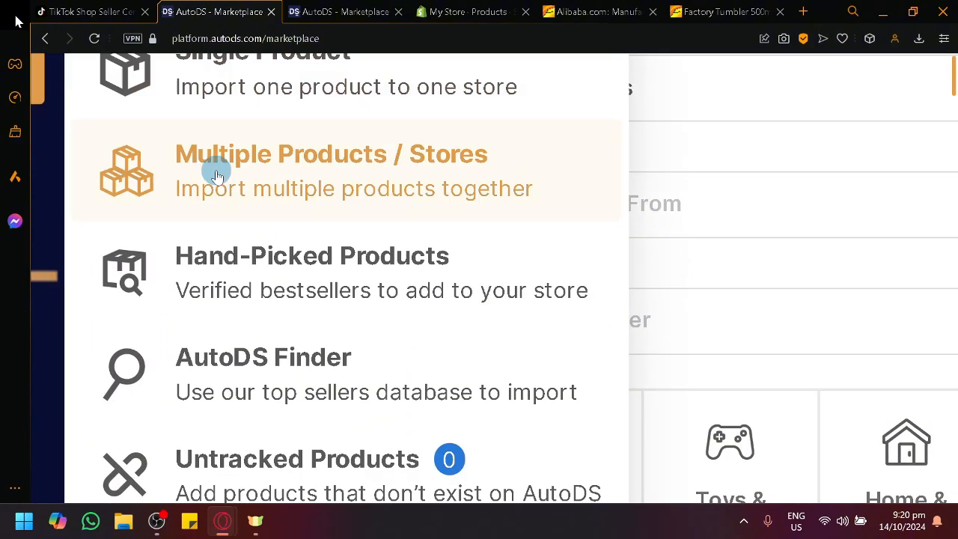
pyautogui.scroll(-3, 229, 192)
pyautogui.scroll(1, 228, 192)
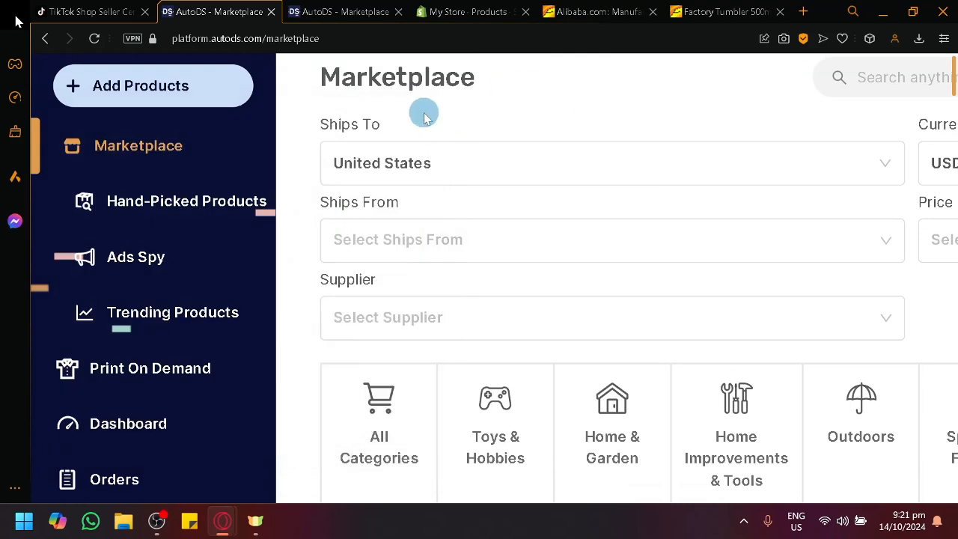
pyautogui.moveTo(200, 100)
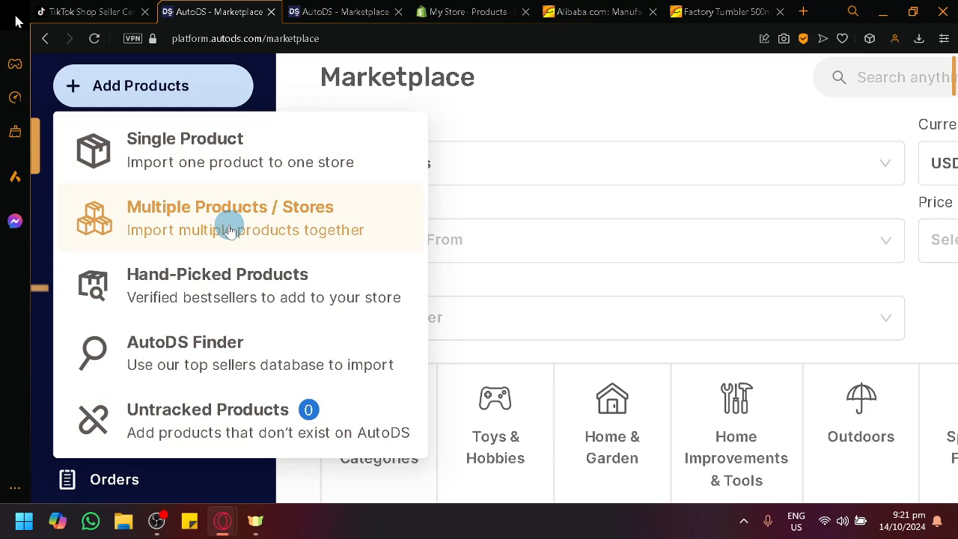
pyautogui.click(236, 166)
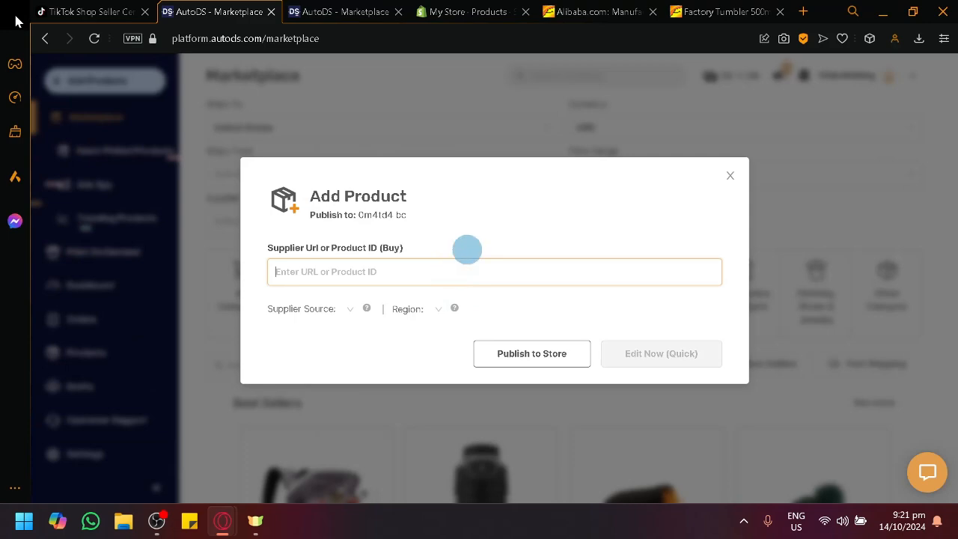
# - Go back to the FACTORY tumbler page on Alibaba and look over its pricing, shipping and buyer protections
pyautogui.click(719, 11)
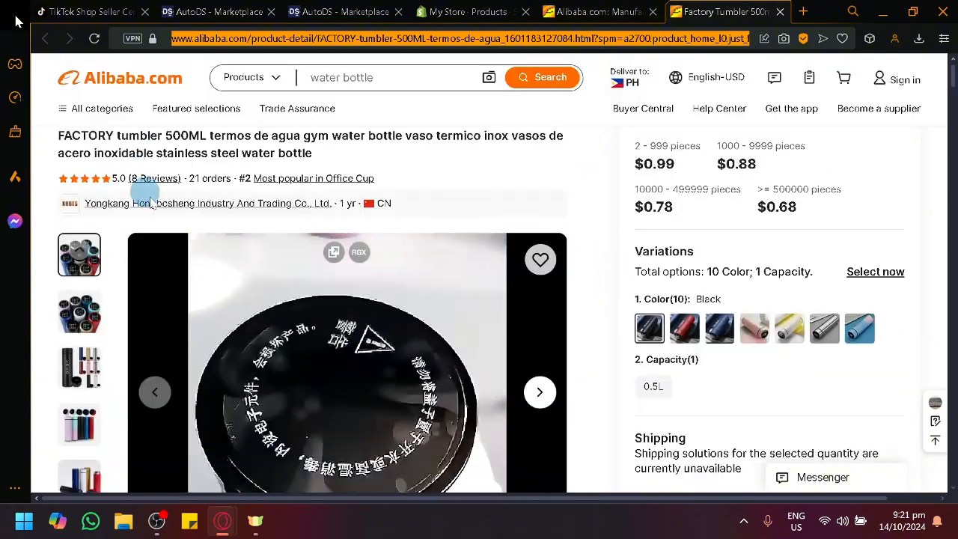
pyautogui.scroll(-12, 577, 263)
pyautogui.scroll(9, 621, 277)
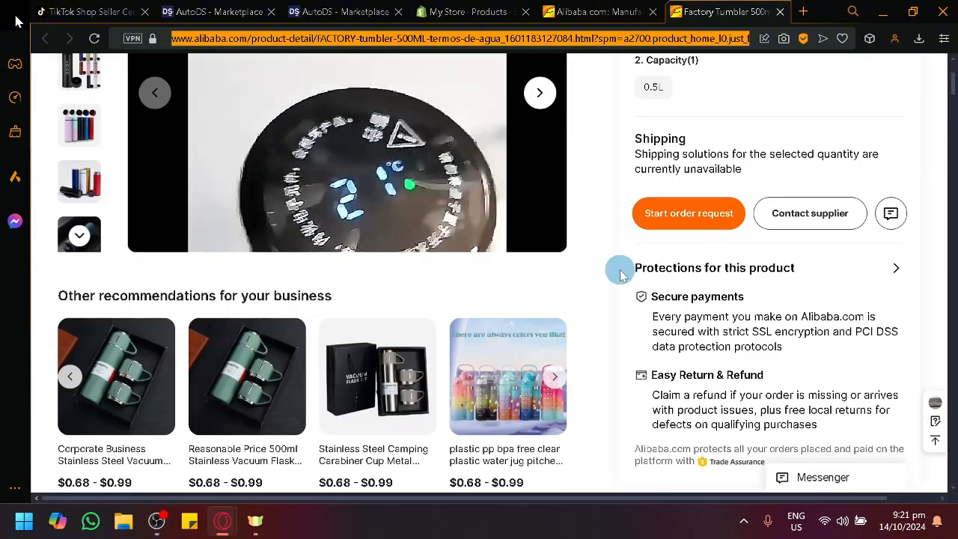
pyautogui.scroll(5, 614, 271)
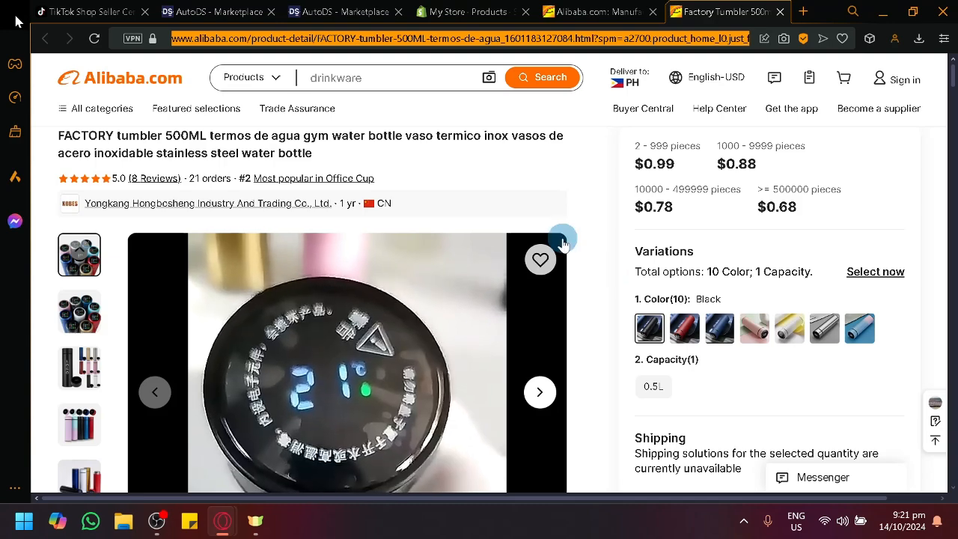
# - Browse the Alibaba homepage for product ideas, including the Top deals and Top ranking sections
pyautogui.click(590, 12)
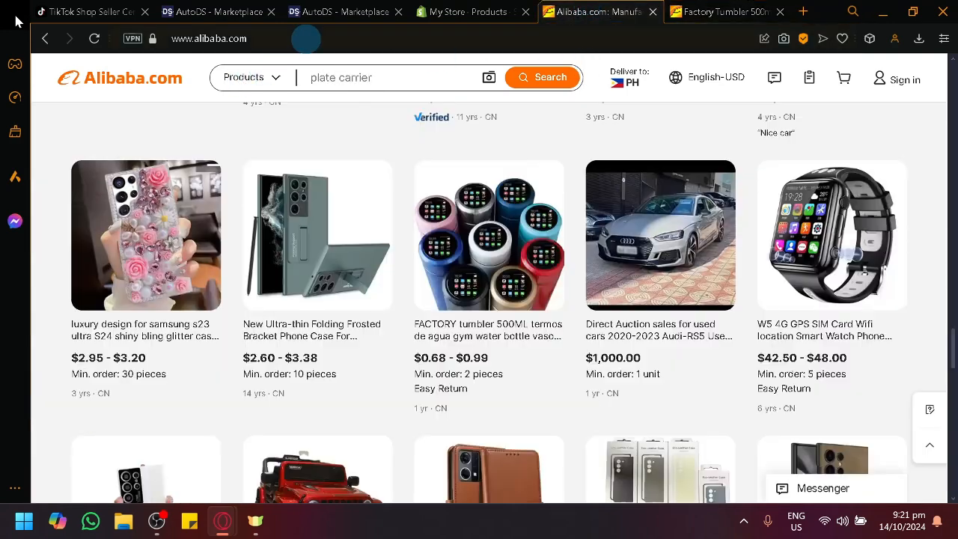
pyautogui.click(306, 38)
pyautogui.scroll(-4, 449, 197)
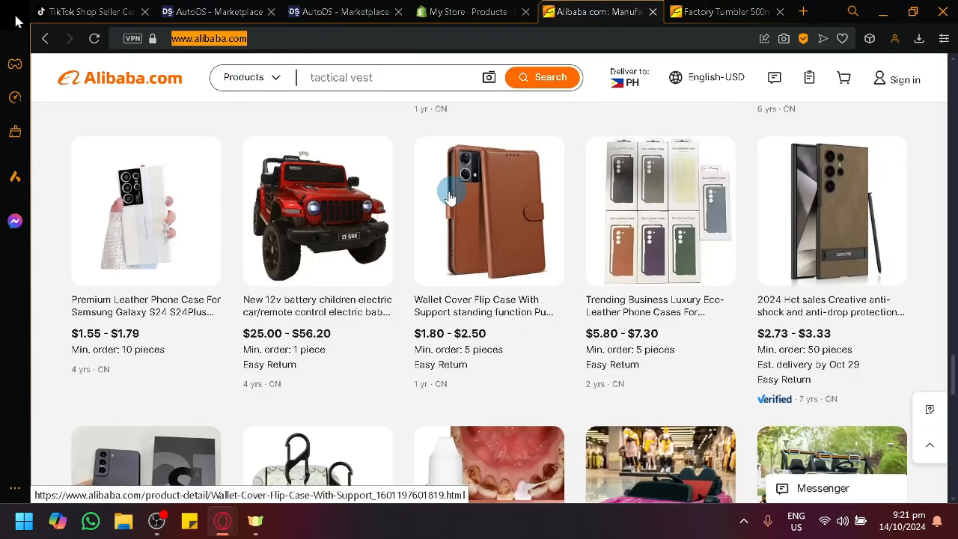
pyautogui.scroll(-15, 449, 197)
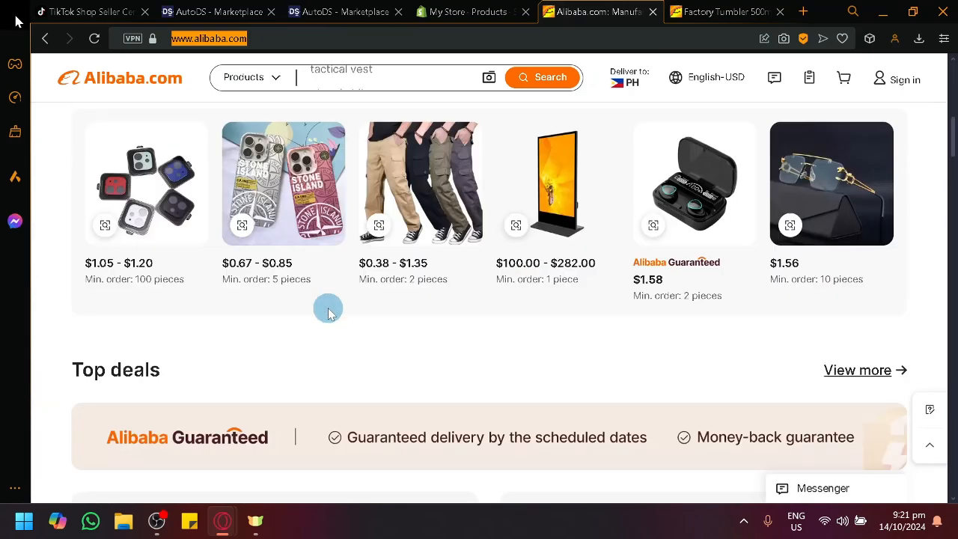
pyautogui.scroll(15, 322, 315)
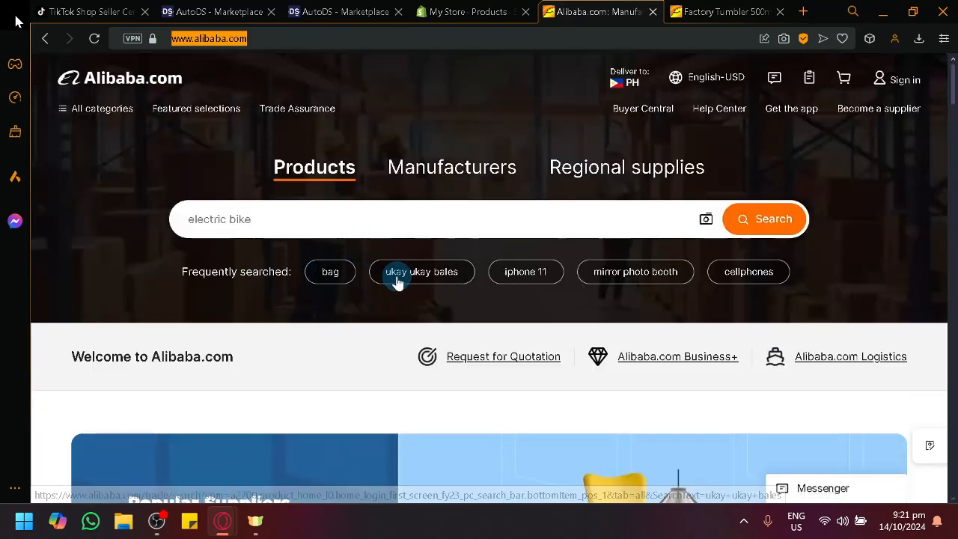
pyautogui.scroll(-5, 556, 293)
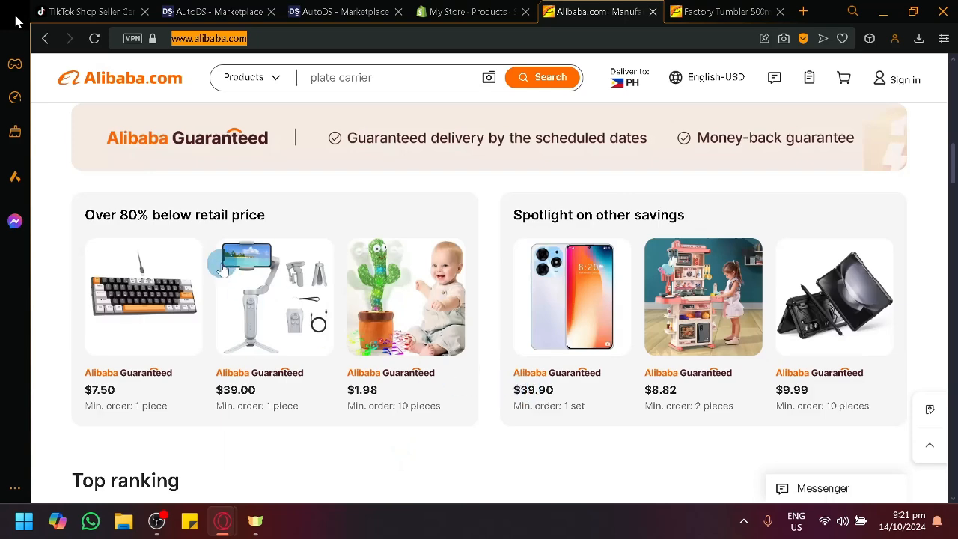
pyautogui.scroll(-4, 222, 269)
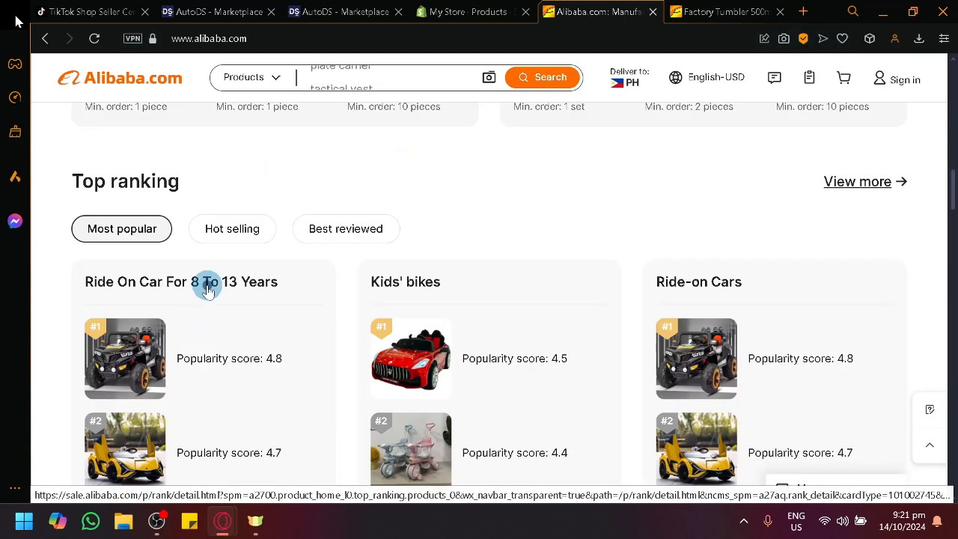
# - Examine the Ride On Car For 8 To 13 Years ranking, close it and continue browsing the Alibaba homepage
pyautogui.click(208, 290)
pyautogui.click(325, 39)
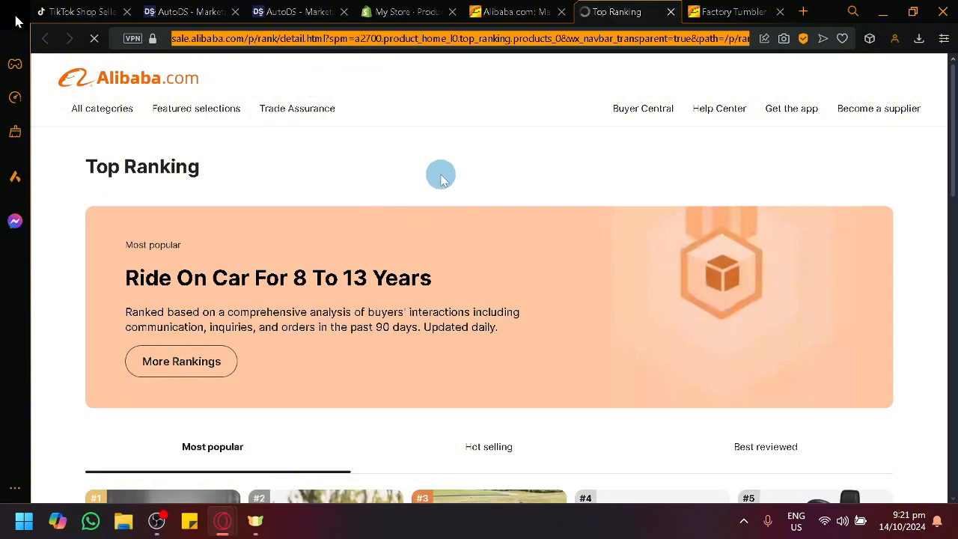
pyautogui.scroll(-10, 441, 177)
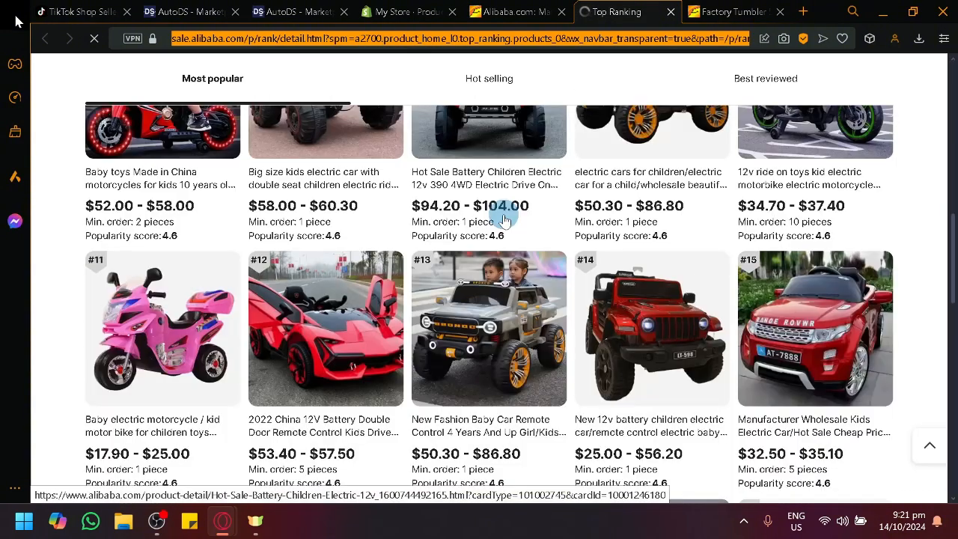
pyautogui.click(45, 41)
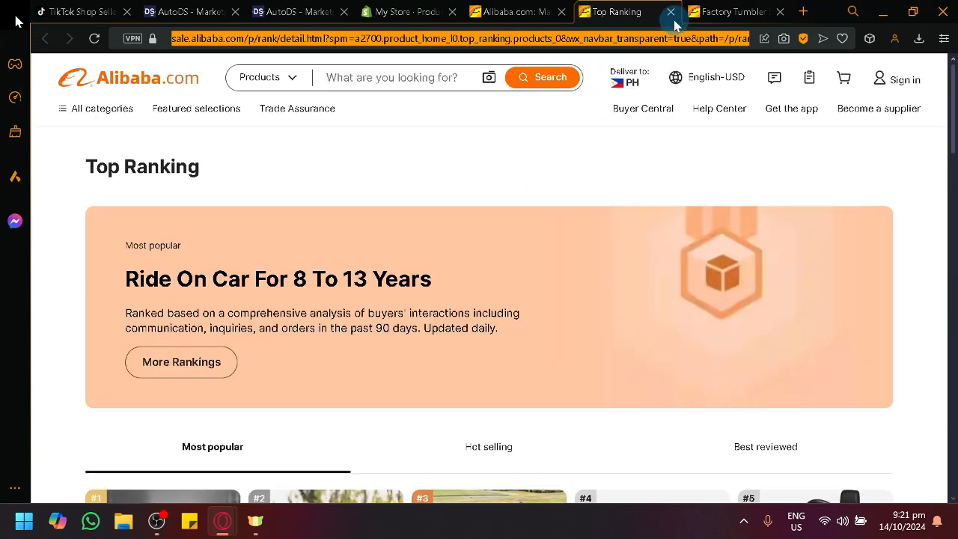
pyautogui.click(671, 13)
pyautogui.scroll(-8, 499, 317)
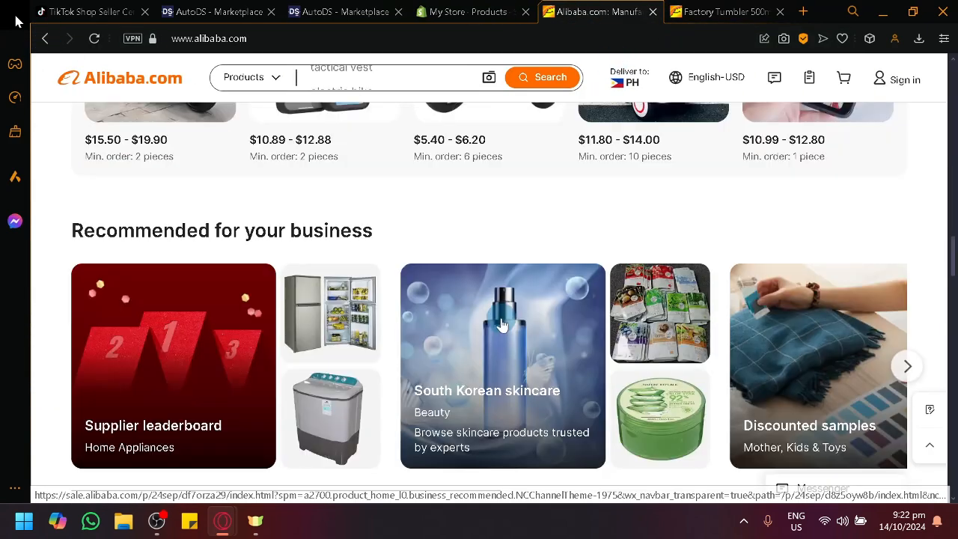
# - Enter the FACTORY tumbler's Alibaba URL in the AutoDS Add Product form and load the product for quick editing
pyautogui.click(687, 8)
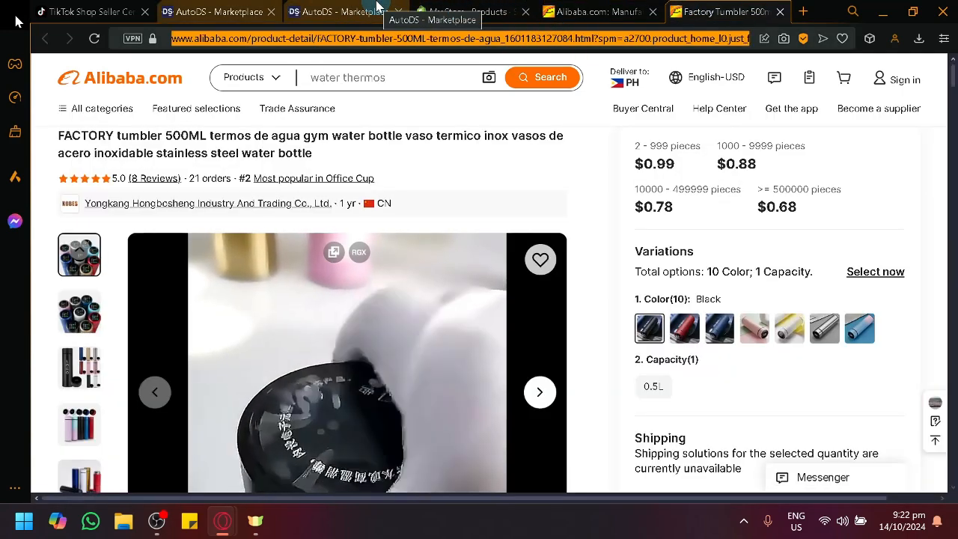
pyautogui.click(224, 11)
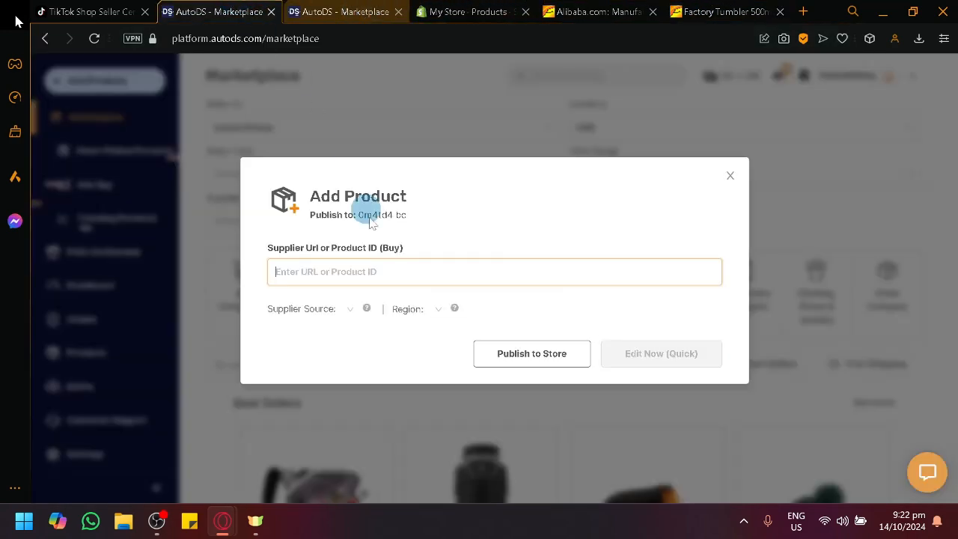
pyautogui.hotkey('ctrl', 'v')
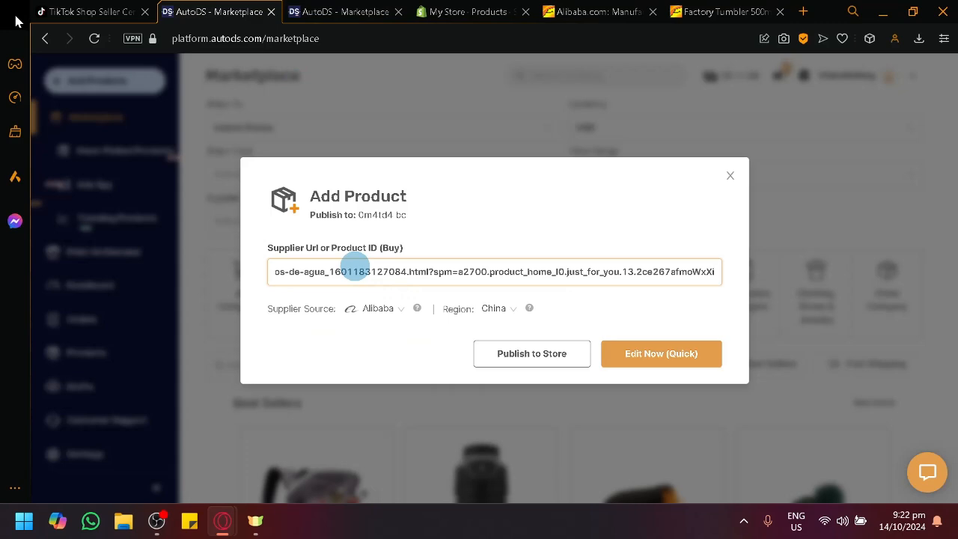
pyautogui.scroll(5, 327, 306)
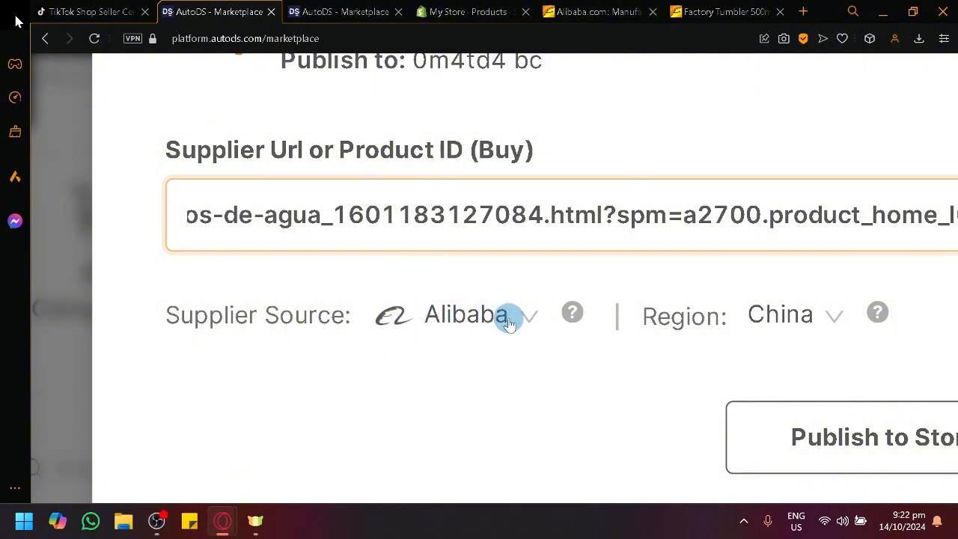
pyautogui.scroll(-5, 500, 356)
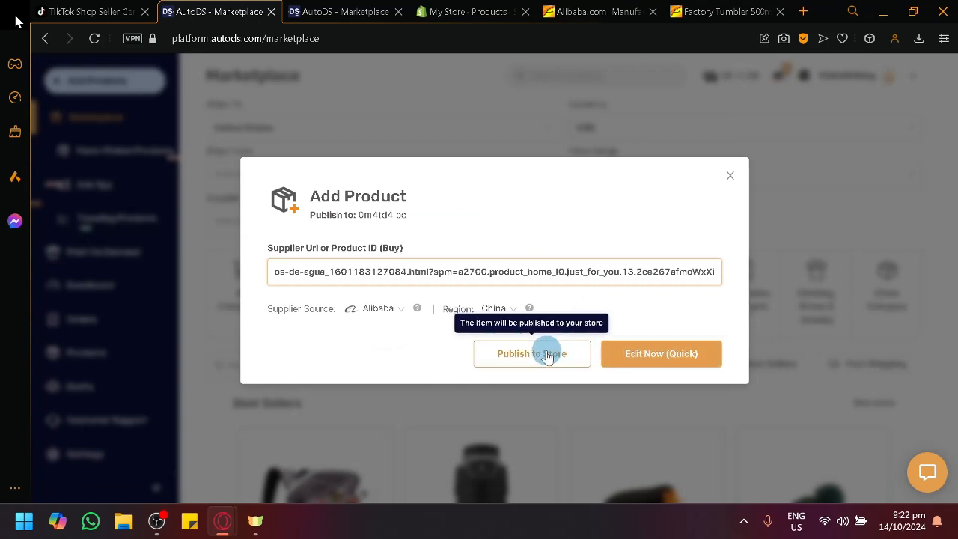
pyautogui.click(640, 356)
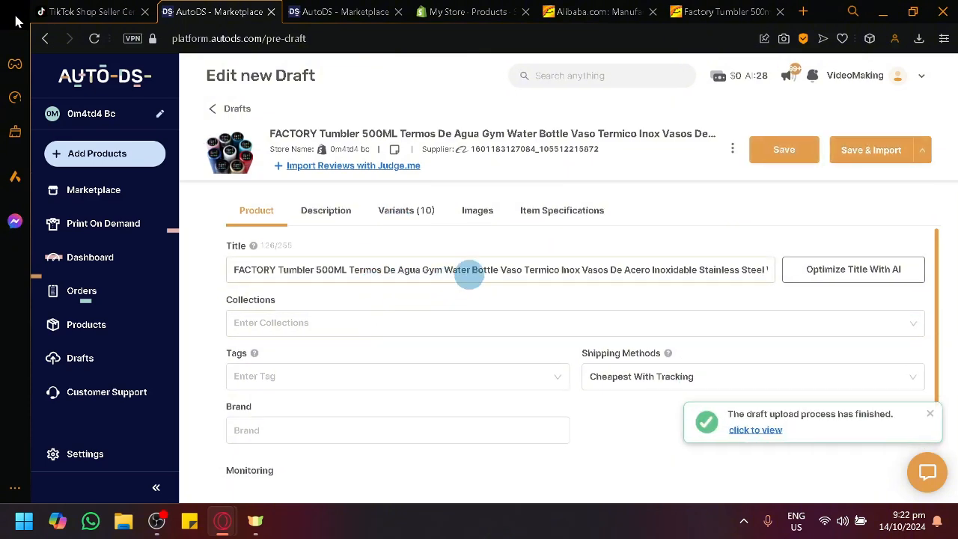
# - Check the original tumbler listing on Alibaba, and return to the new AutoDS draft to read its full title
pyautogui.hotkey('ctrl', 'Tab')
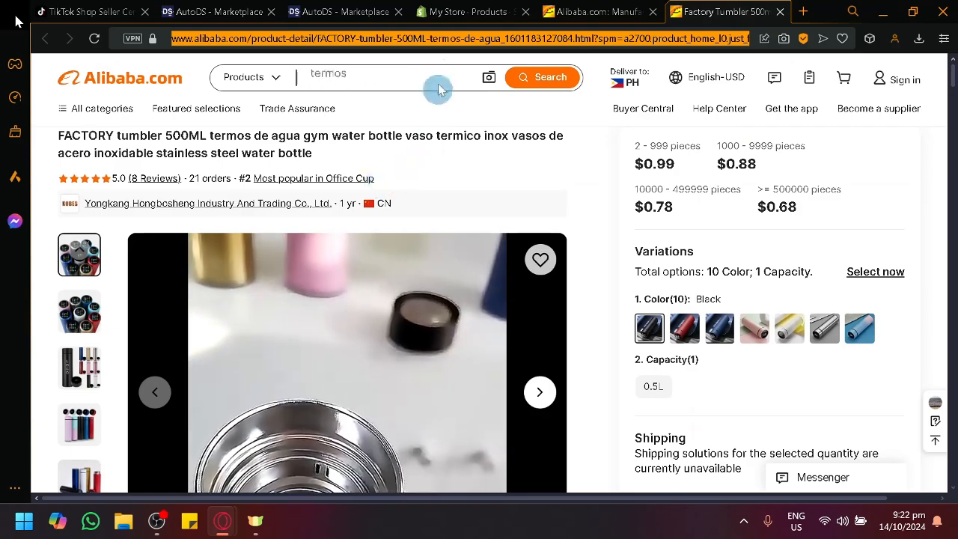
pyautogui.click(329, 11)
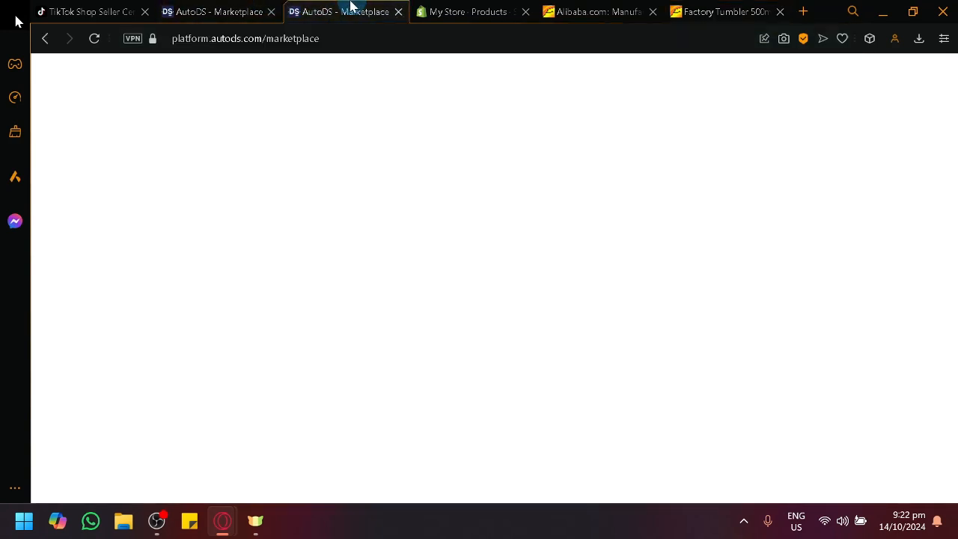
pyautogui.click(240, 11)
pyautogui.click(765, 272)
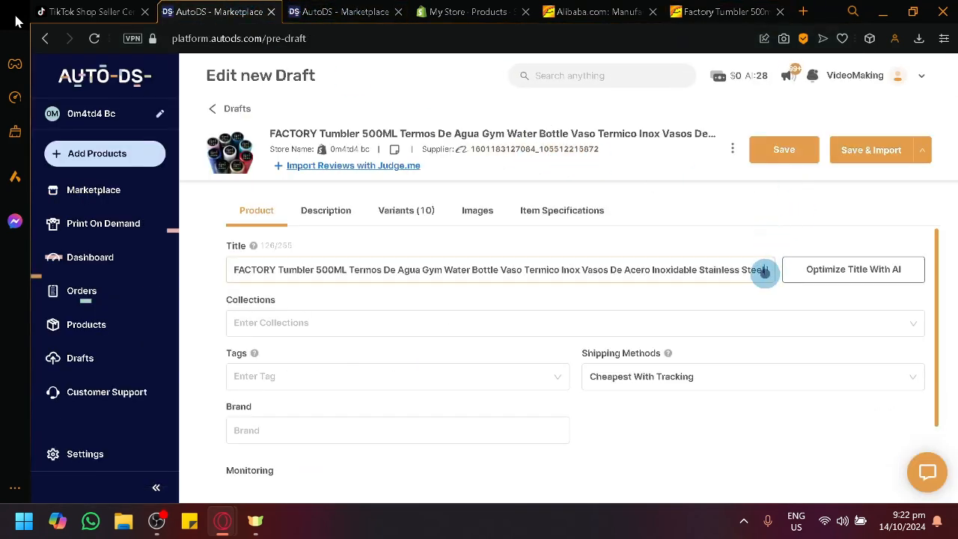
pyautogui.moveTo(765, 271); pyautogui.dragTo(575, 273)
# - Examine the tumbler draft's collections, tags, shipping method and monitoring options
pyautogui.click(381, 317)
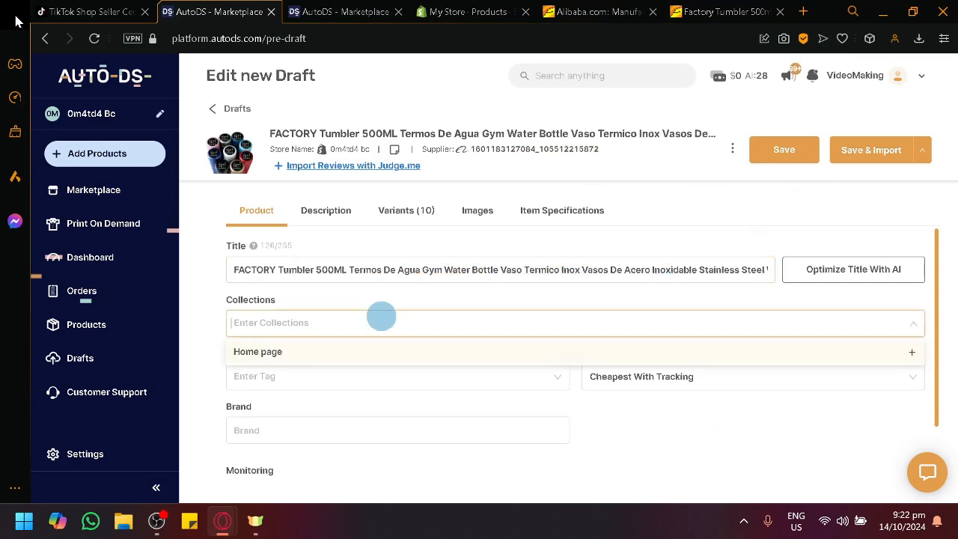
pyautogui.click(199, 304)
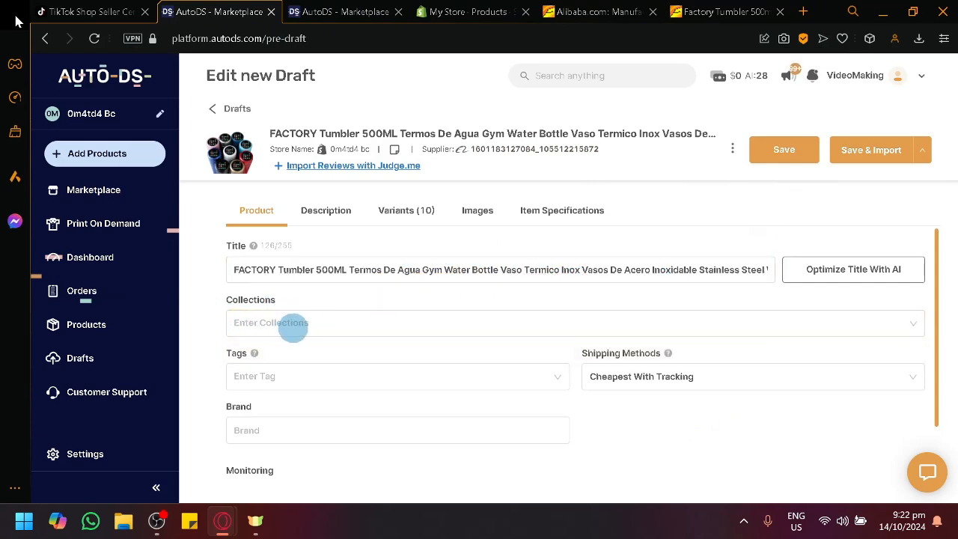
pyautogui.scroll(-1, 314, 352)
pyautogui.click(316, 344)
pyautogui.scroll(1, 337, 340)
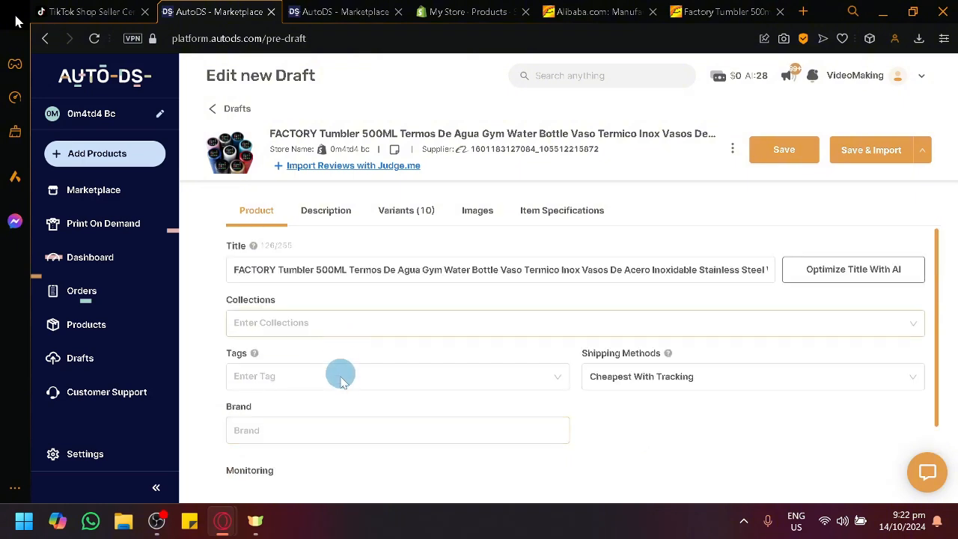
pyautogui.scroll(-1, 340, 375)
pyautogui.click(349, 311)
pyautogui.click(626, 388)
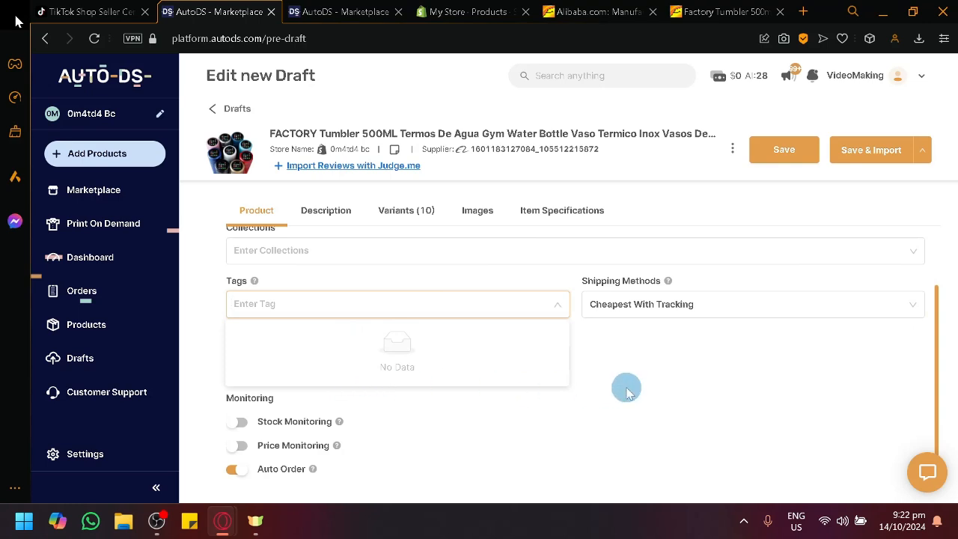
# - Check the tumbler draft's shipping method choices and read through its product description from the specification table to the FAQ
pyautogui.click(635, 309)
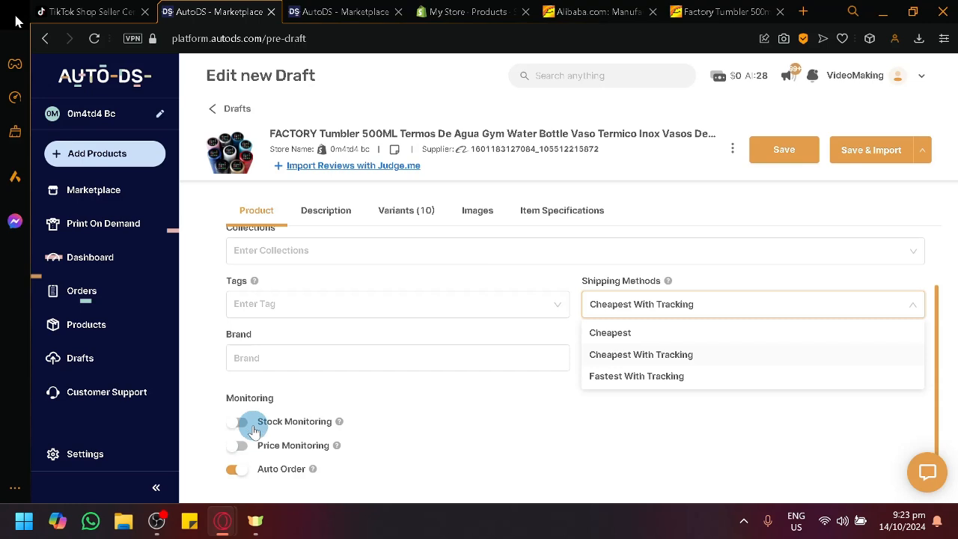
pyautogui.click(322, 210)
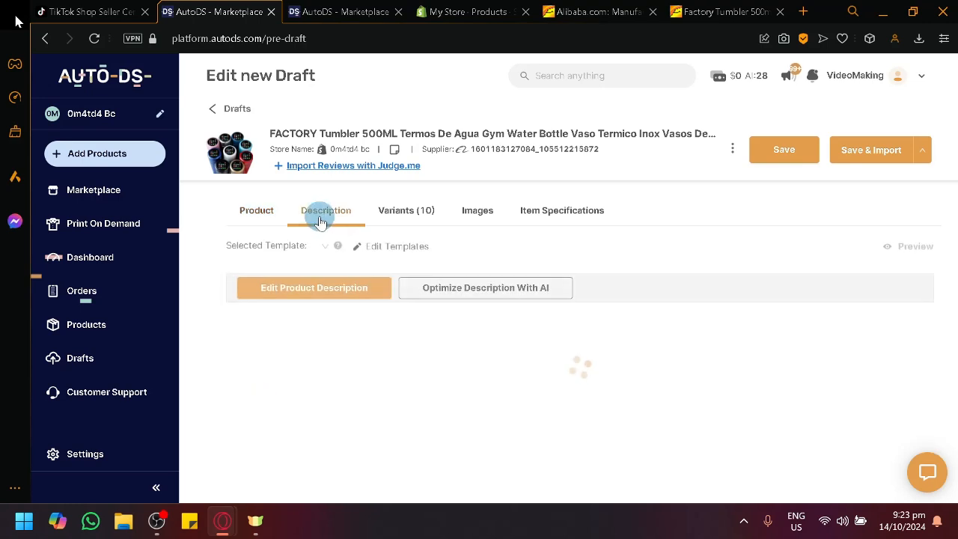
pyautogui.scroll(-5, 496, 346)
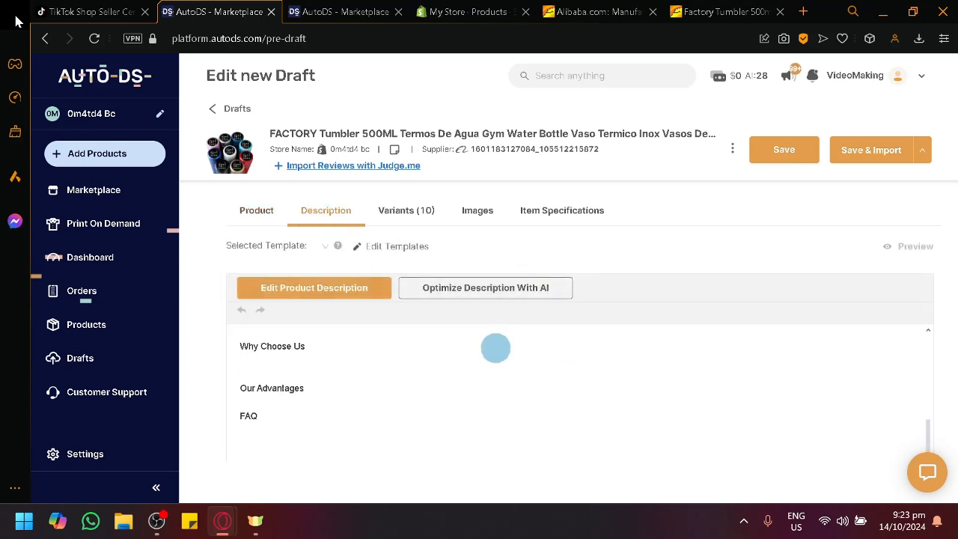
pyautogui.scroll(5, 485, 376)
pyautogui.scroll(-5, 469, 360)
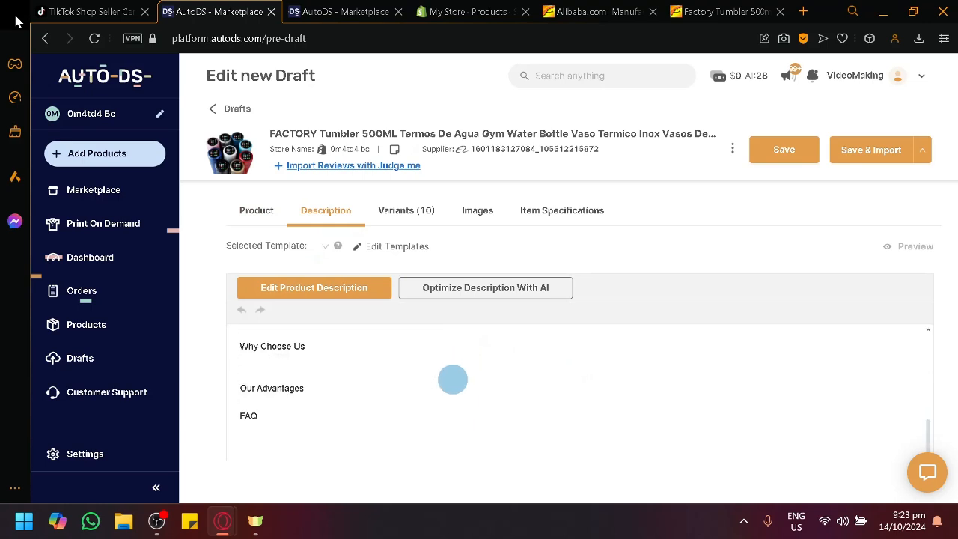
pyautogui.scroll(5, 452, 380)
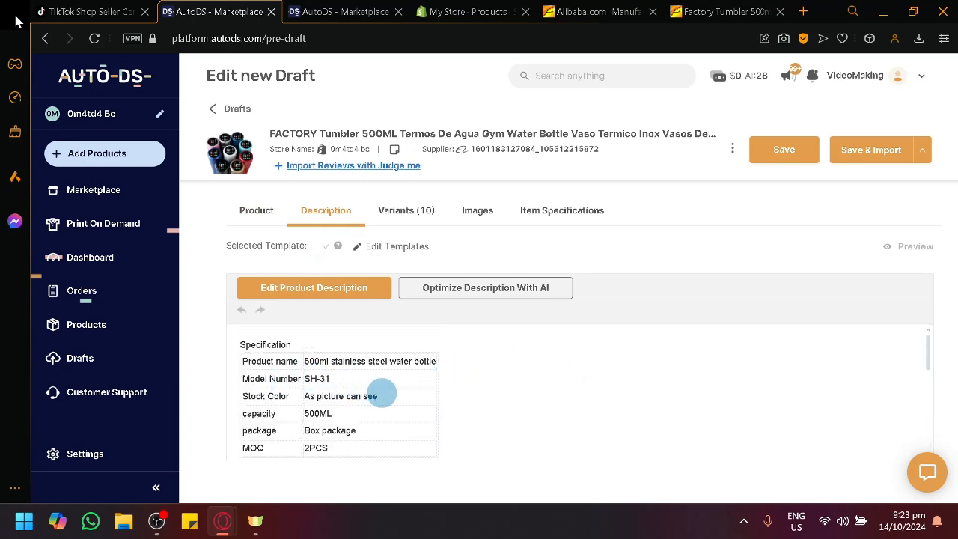
pyautogui.scroll(-5, 379, 384)
pyautogui.scroll(5, 379, 385)
pyautogui.scroll(-5, 409, 410)
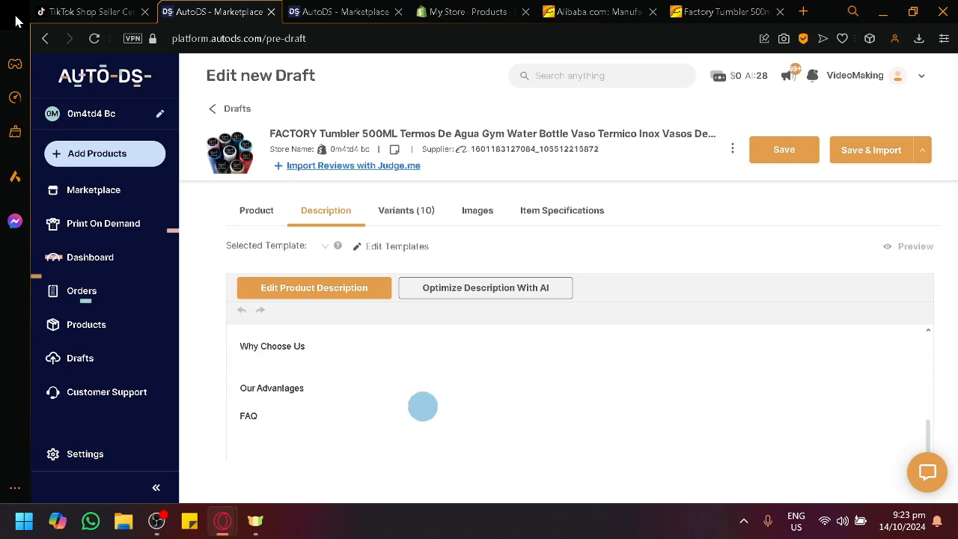
pyautogui.moveTo(418, 395); pyautogui.dragTo(376, 367)
pyautogui.click(403, 392)
pyautogui.scroll(5, 404, 391)
pyautogui.scroll(1, 408, 398)
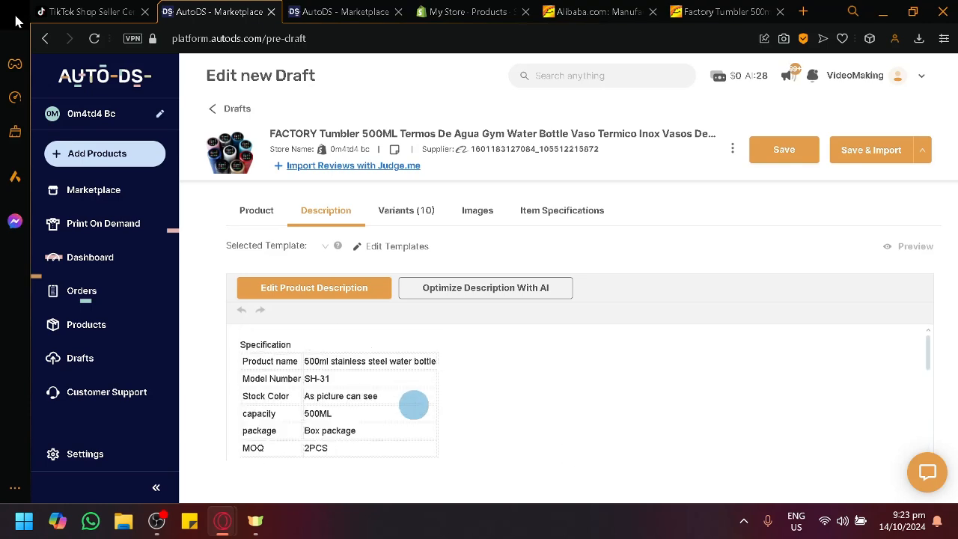
pyautogui.scroll(-5, 411, 407)
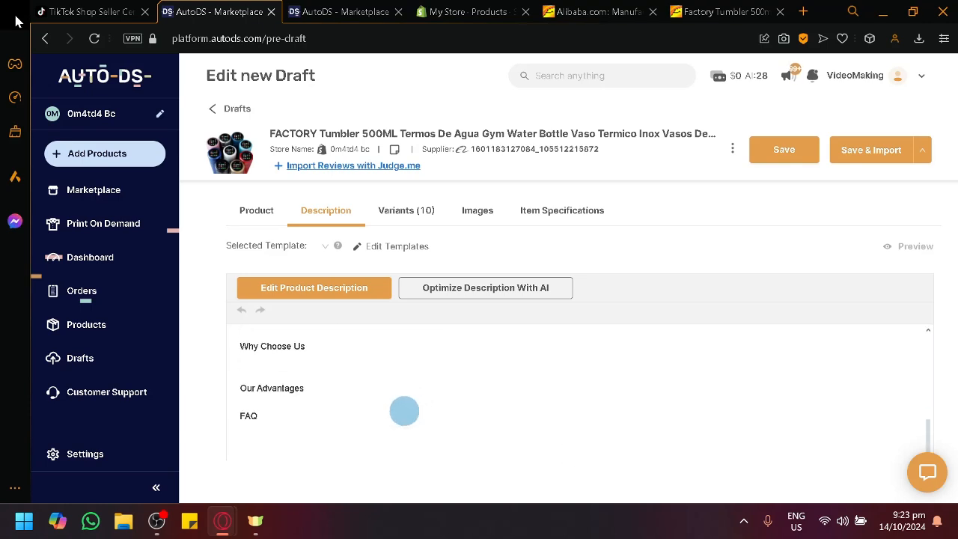
pyautogui.scroll(3, 416, 374)
pyautogui.scroll(-3, 397, 368)
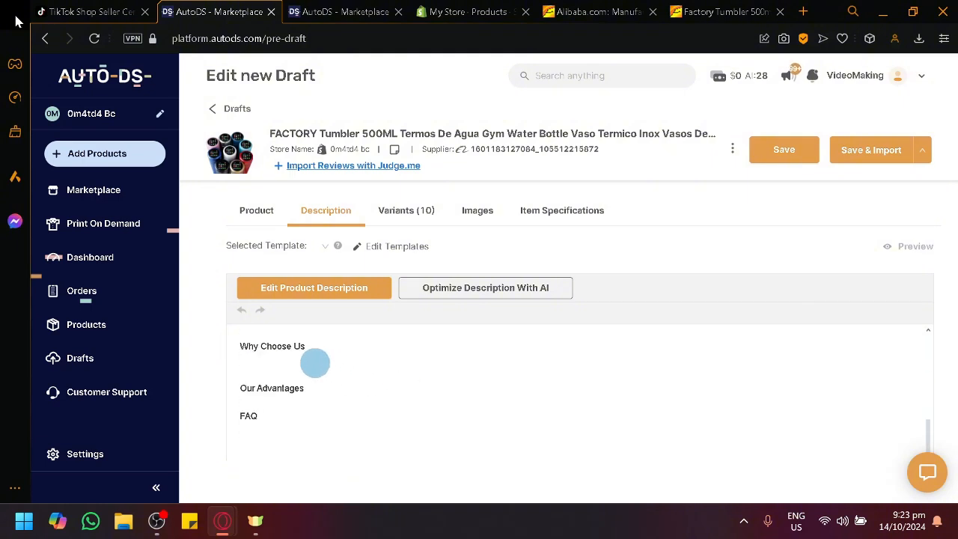
# - Review the tumbler draft's color variants and delete the Gradient 4, 0.5L variant
pyautogui.click(409, 225)
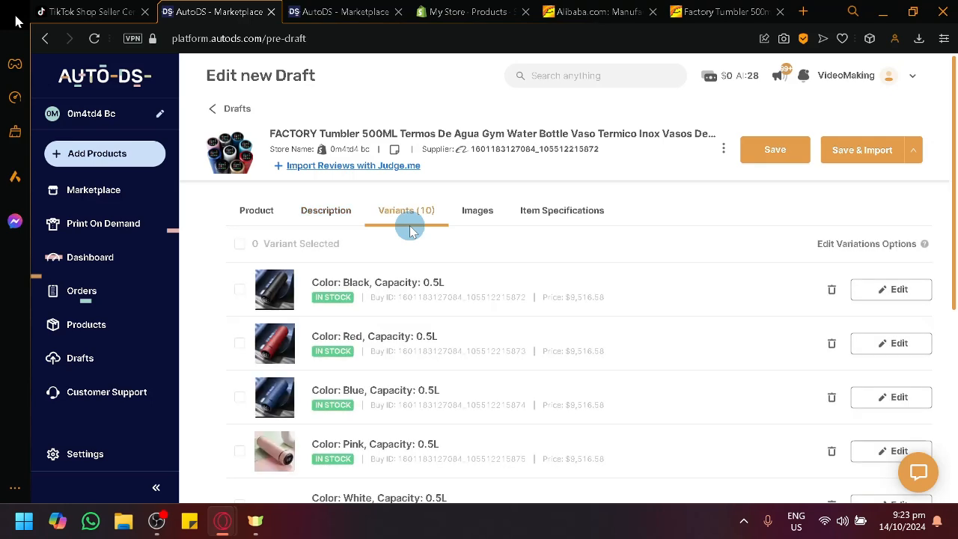
pyautogui.scroll(-5, 413, 331)
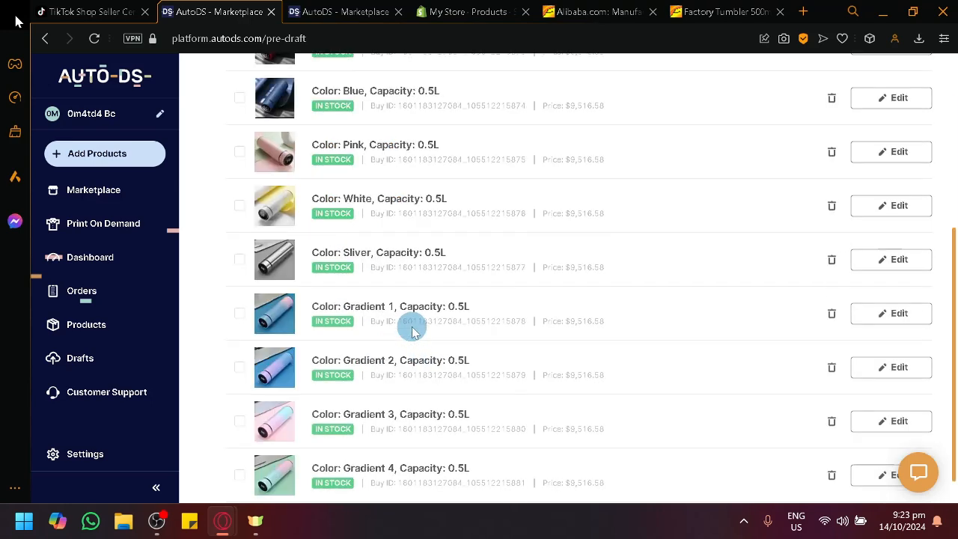
pyautogui.scroll(5, 413, 332)
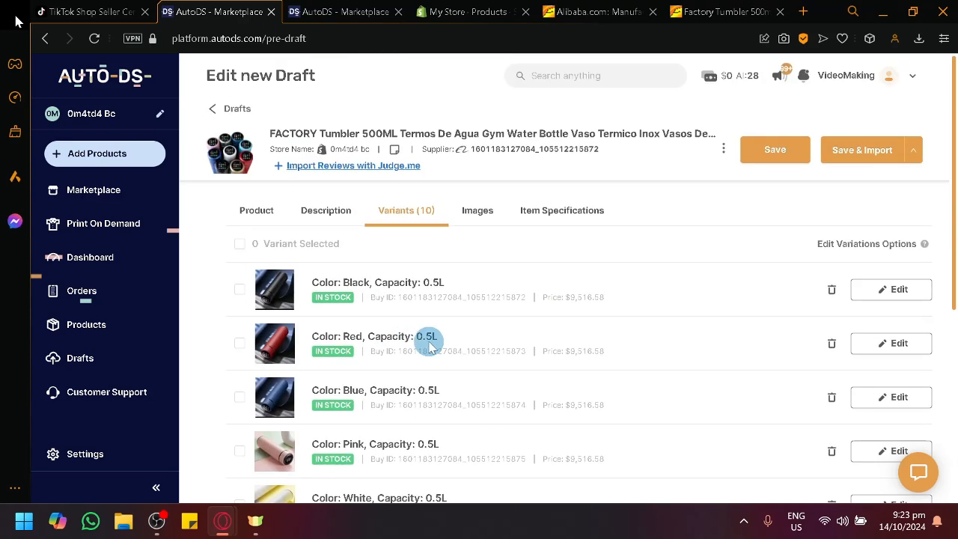
pyautogui.scroll(-5, 431, 347)
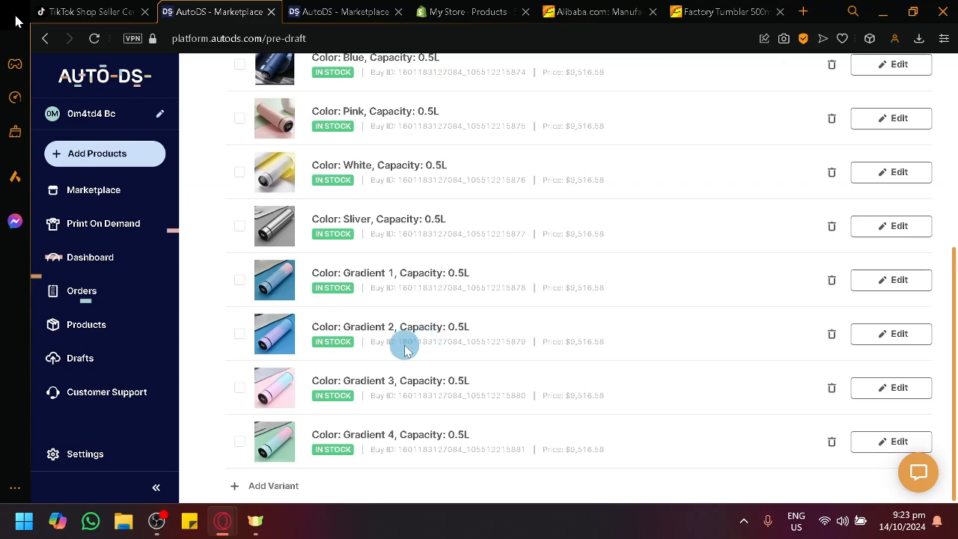
pyautogui.scroll(5, 432, 353)
pyautogui.scroll(-5, 432, 355)
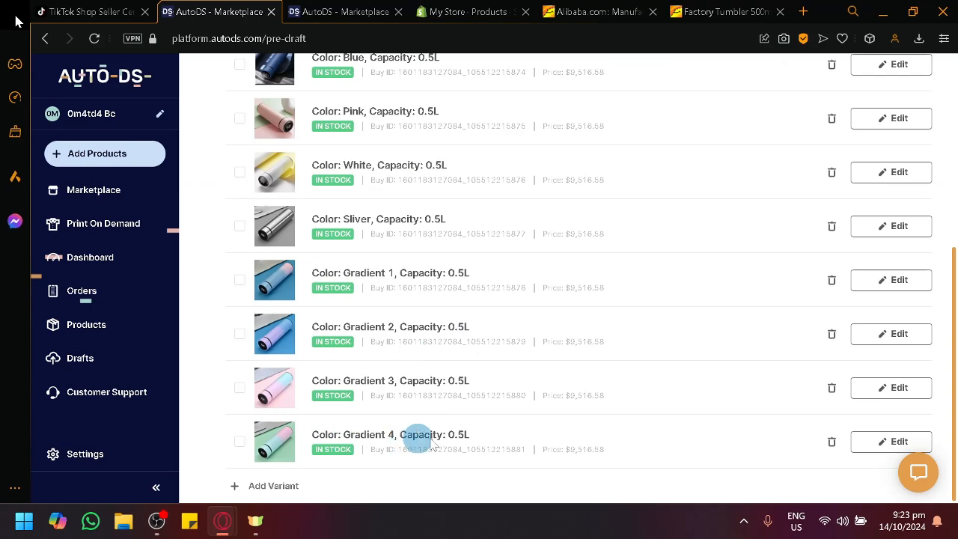
pyautogui.click(834, 443)
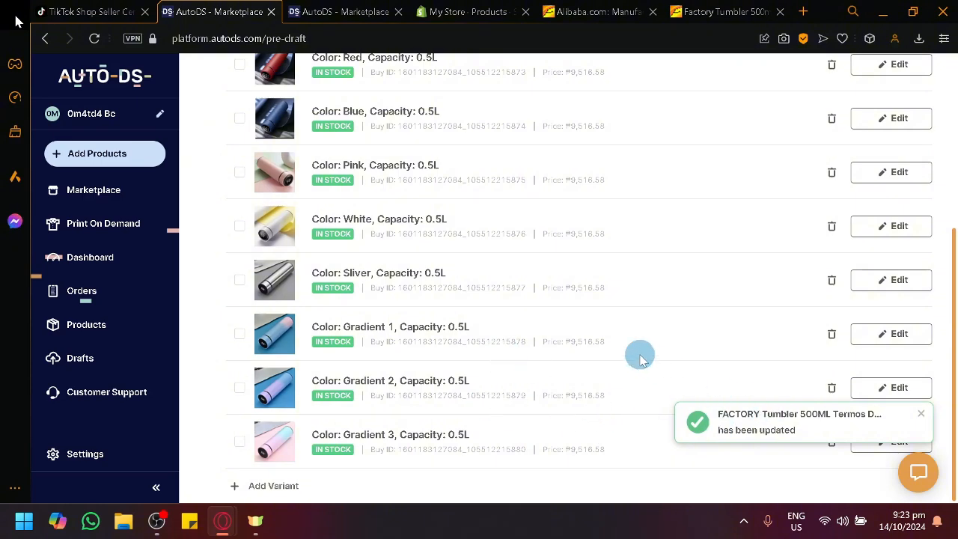
# - Look through the tumbler draft's product images, and save and import the product to the store
pyautogui.scroll(5, 632, 352)
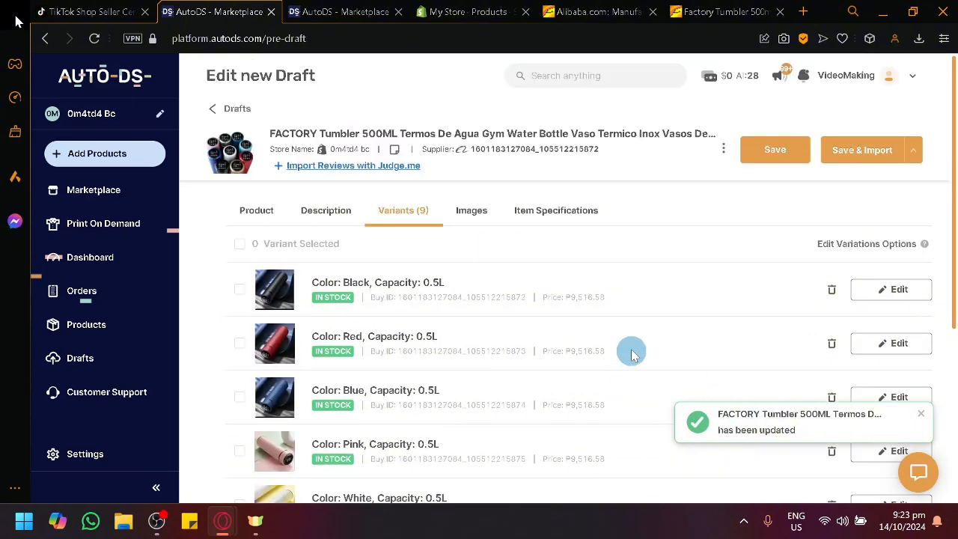
pyautogui.click(483, 213)
pyautogui.scroll(-4, 472, 319)
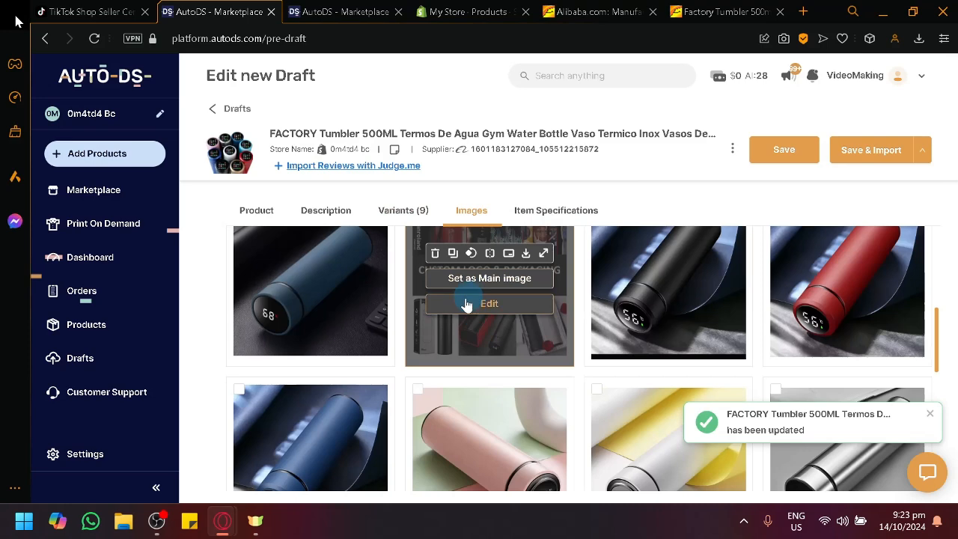
pyautogui.scroll(-4, 453, 339)
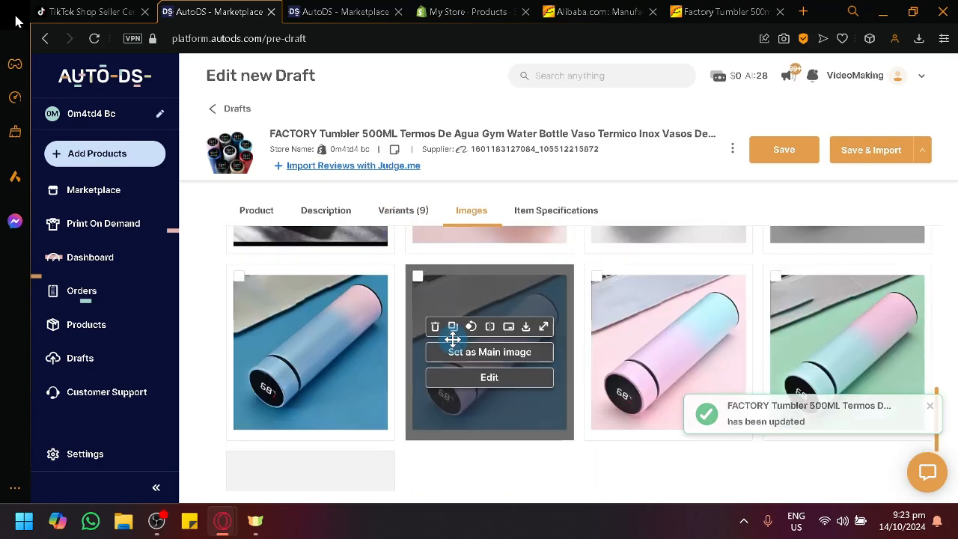
pyautogui.scroll(-2, 453, 339)
pyautogui.scroll(4, 453, 339)
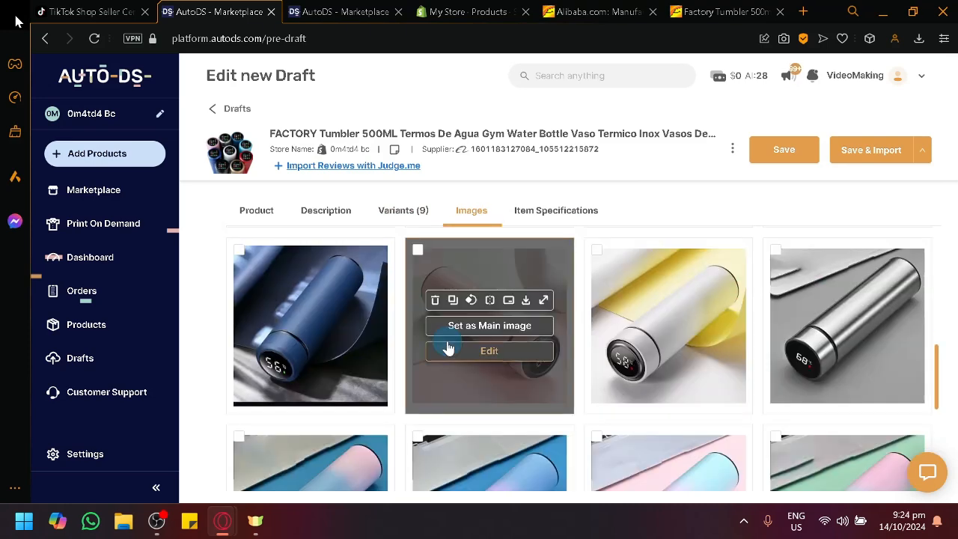
pyautogui.scroll(5, 353, 336)
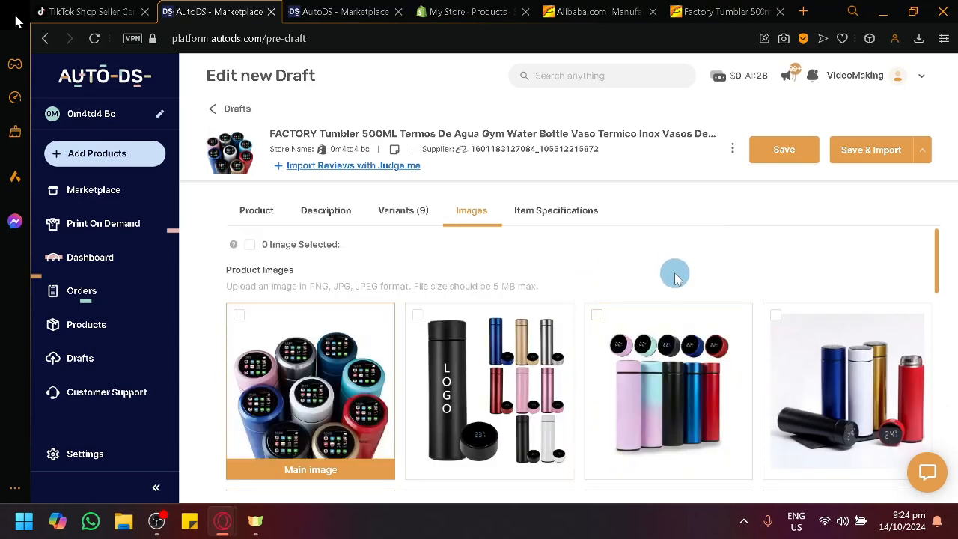
pyautogui.click(854, 161)
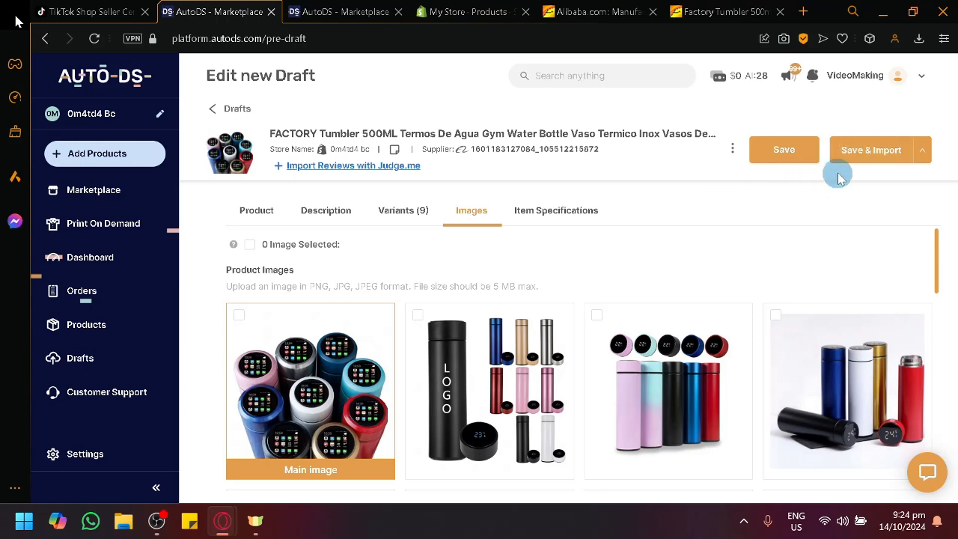
pyautogui.click(881, 165)
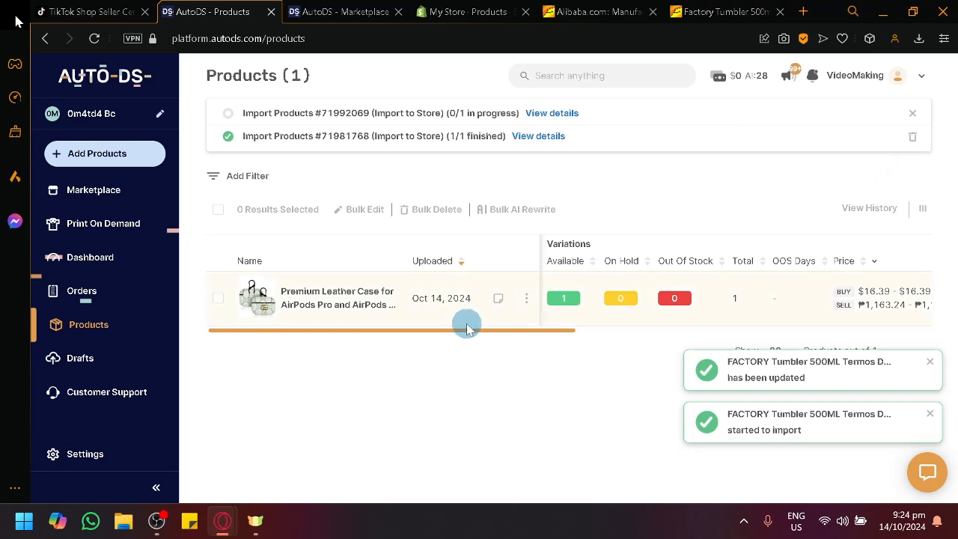
# - Check the tumbler's import progress in AutoDS and reload the Shopify product list to verify its arrival
pyautogui.click(477, 9)
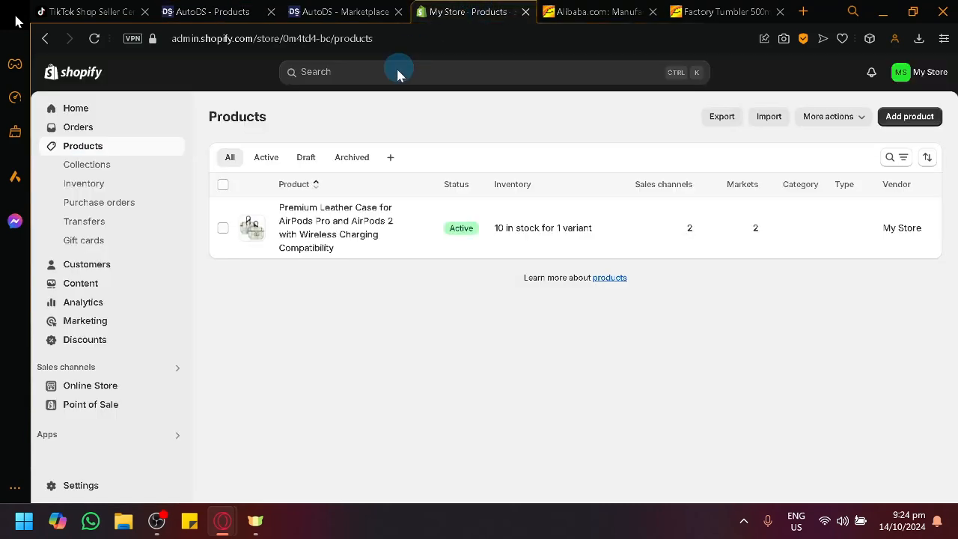
pyautogui.click(212, 11)
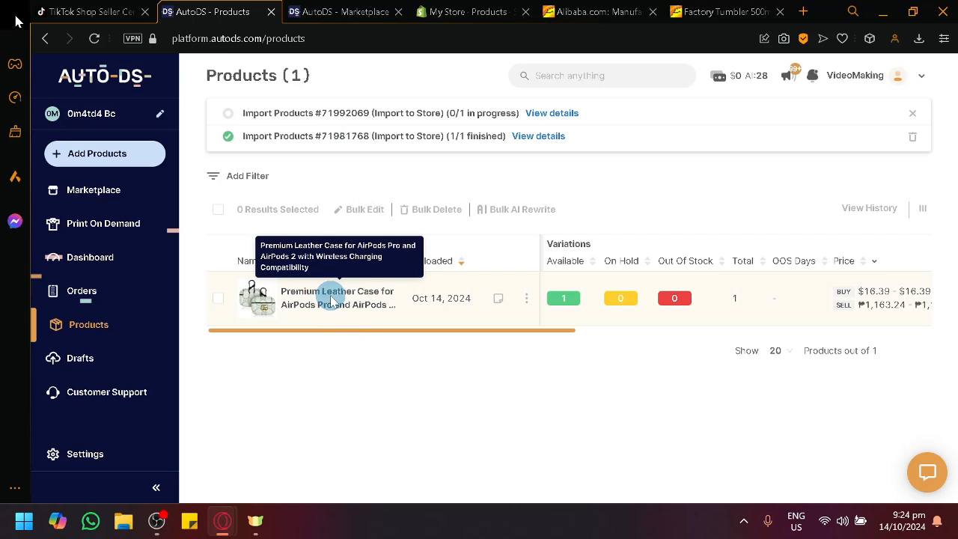
pyautogui.click(502, 8)
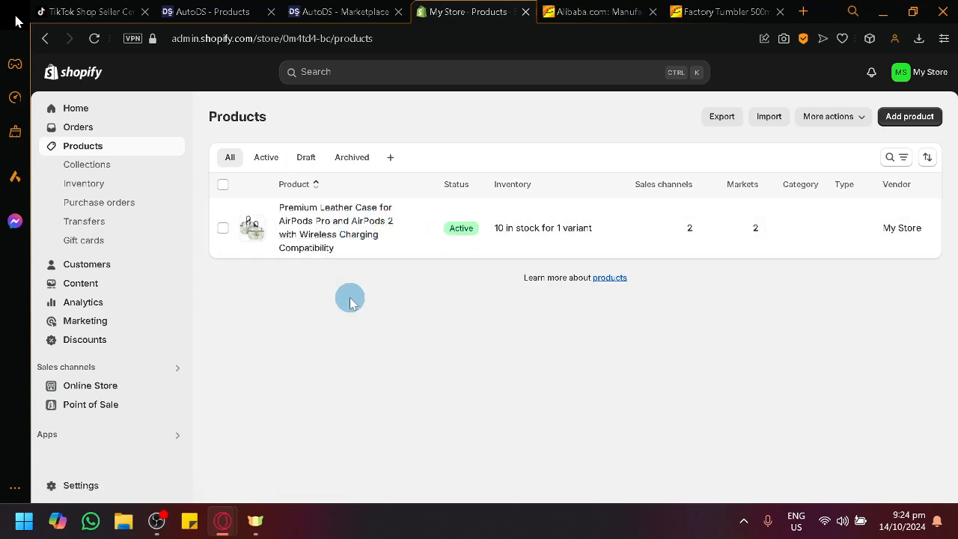
pyautogui.click(340, 11)
pyautogui.click(243, 8)
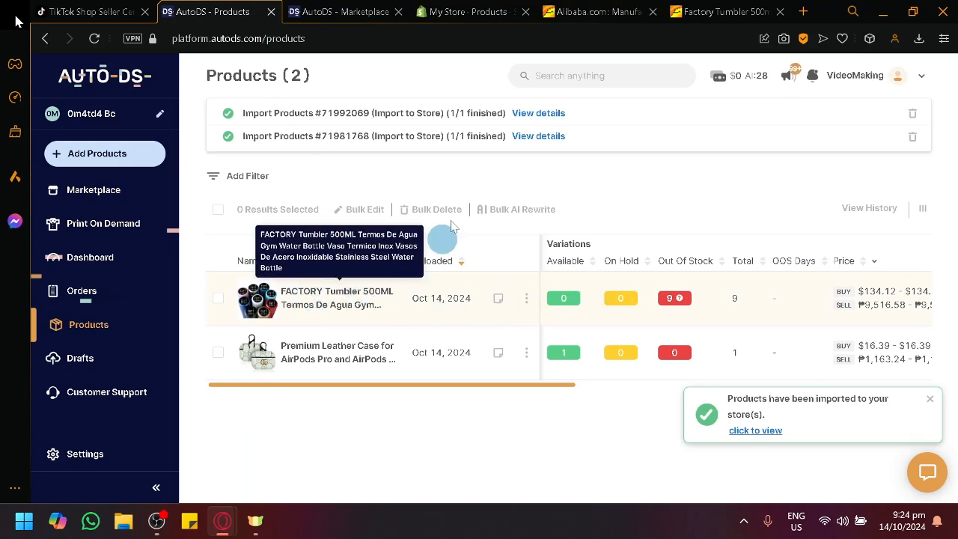
pyautogui.click(487, 10)
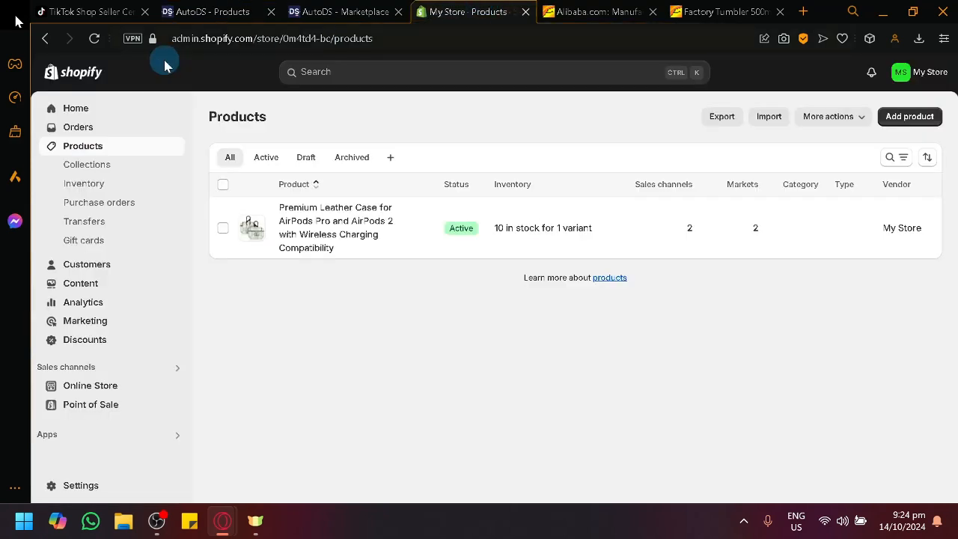
pyautogui.click(95, 39)
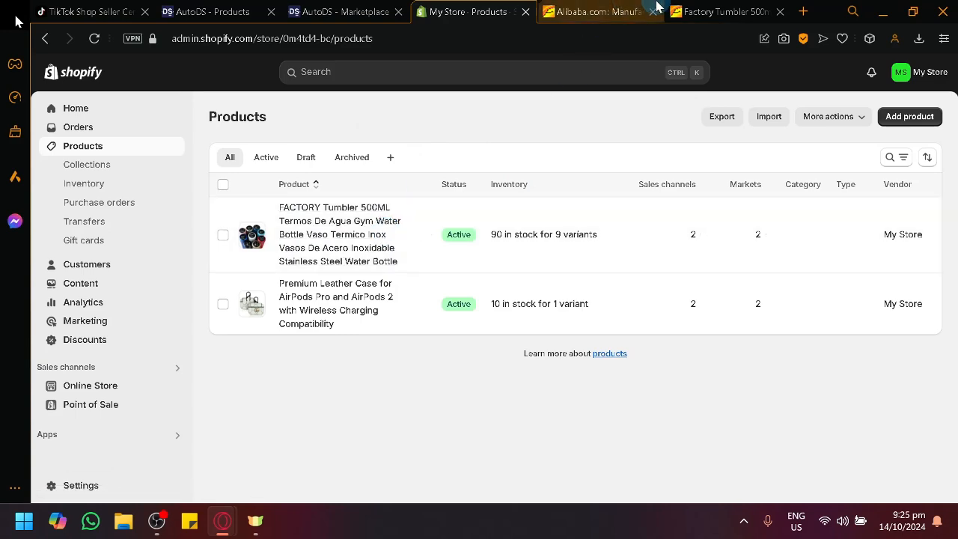
# - Switch to Alibaba and browse the homepage's savings, top ranking and new arrivals sections
pyautogui.click(656, 6)
pyautogui.scroll(-5, 465, 225)
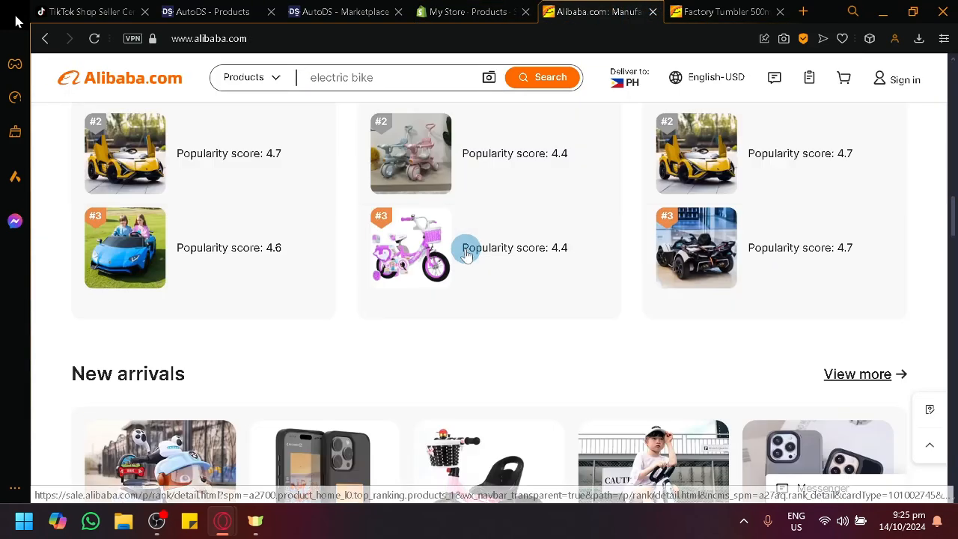
pyautogui.scroll(5, 466, 251)
pyautogui.scroll(6, 537, 297)
pyautogui.scroll(-6, 523, 318)
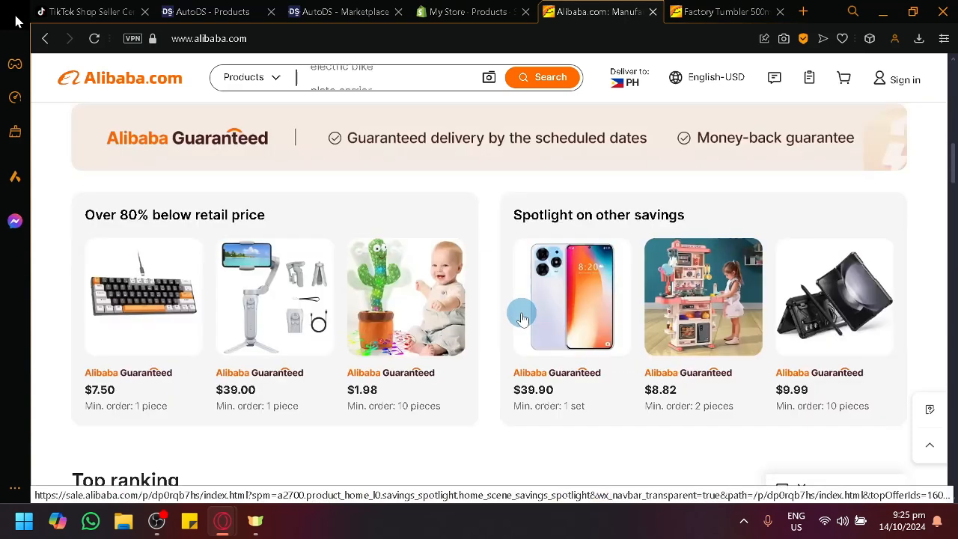
pyautogui.scroll(-6, 516, 322)
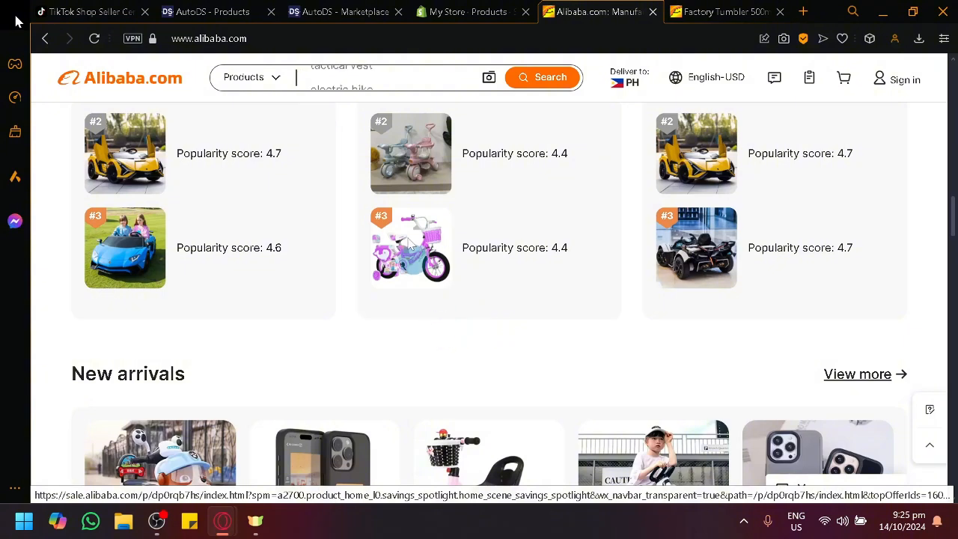
# - Open the AutoDS form for importing multiple products, examine its CSV upload format, and return to supplier URL or ID entry
pyautogui.click(251, 4)
pyautogui.click(155, 159)
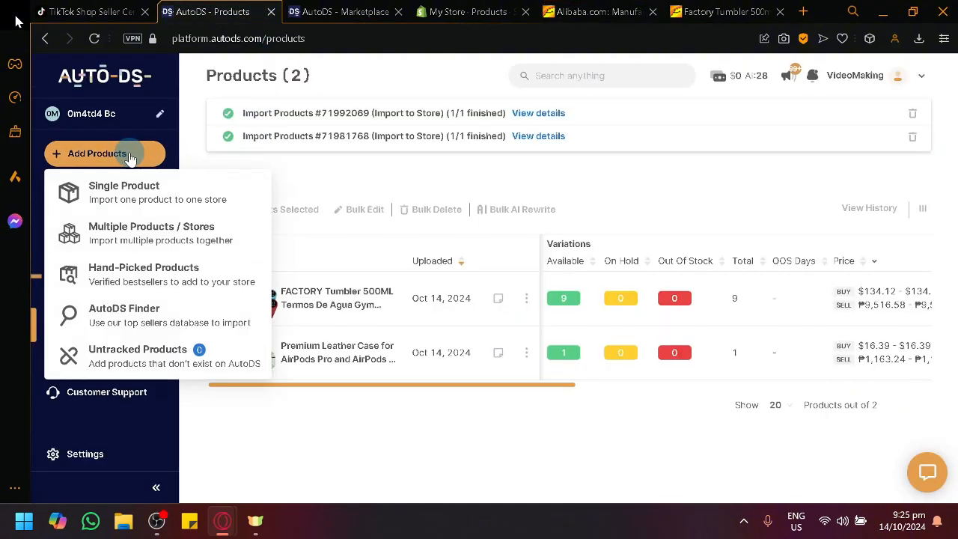
pyautogui.click(132, 238)
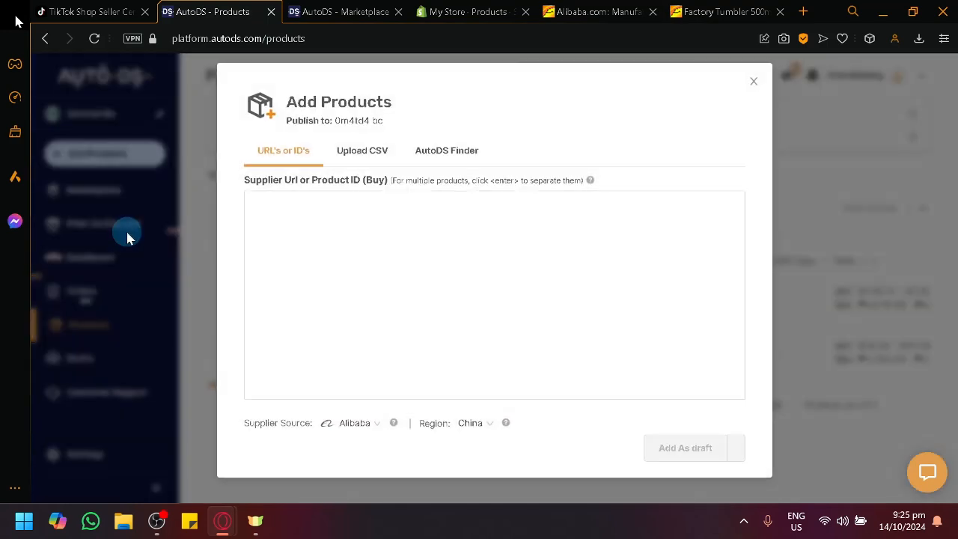
pyautogui.click(285, 232)
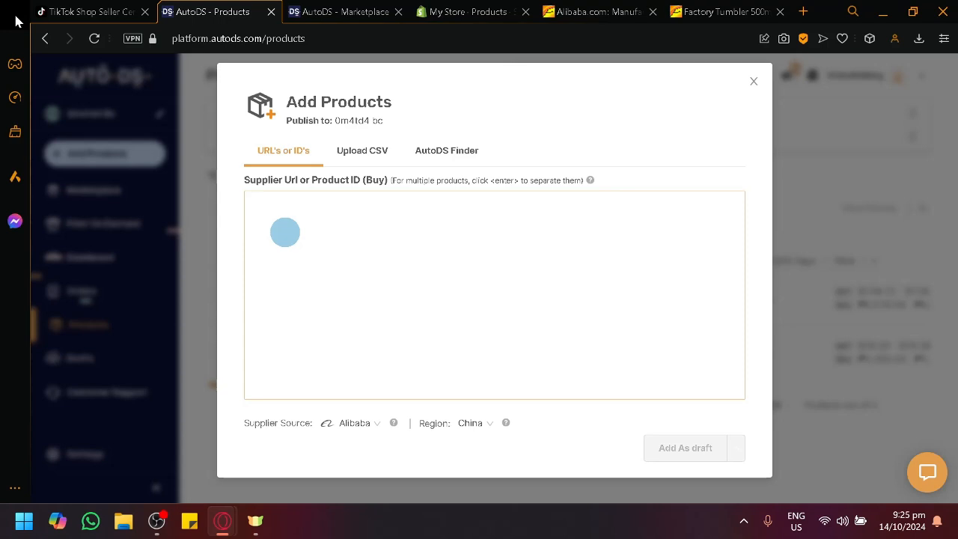
pyautogui.click(363, 152)
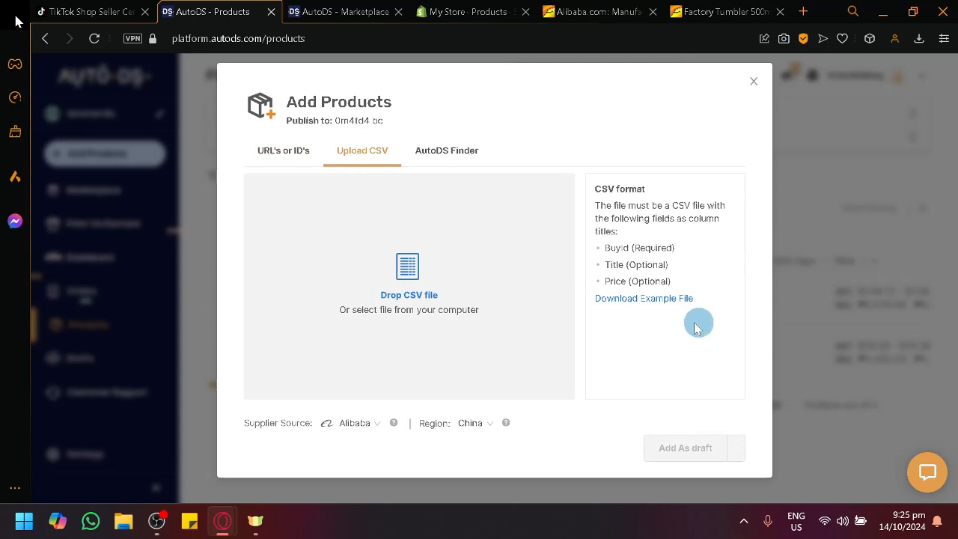
pyautogui.click(255, 149)
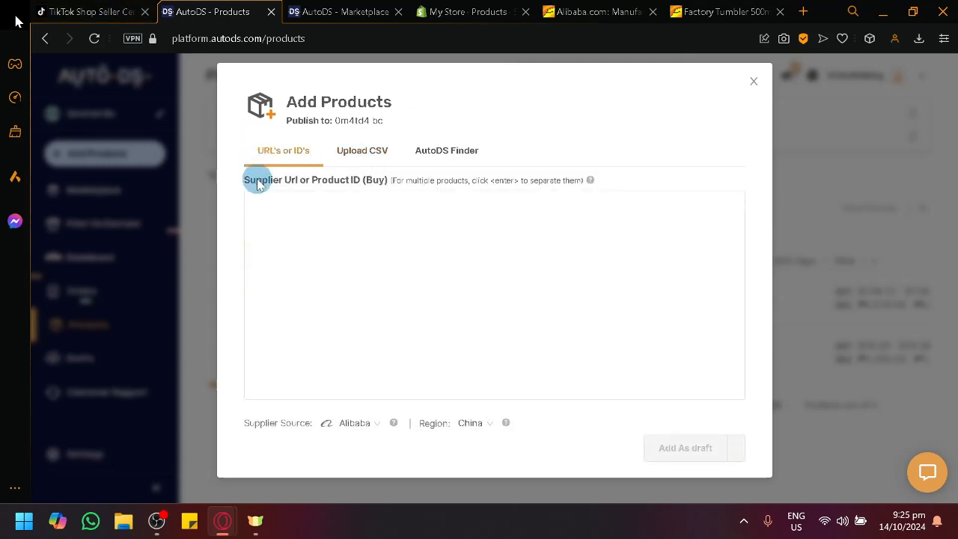
pyautogui.click(393, 218)
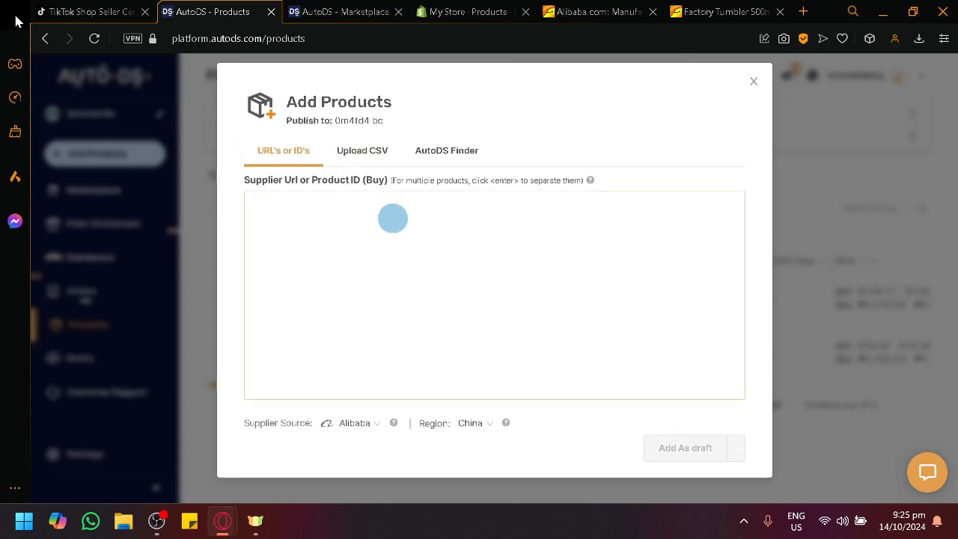